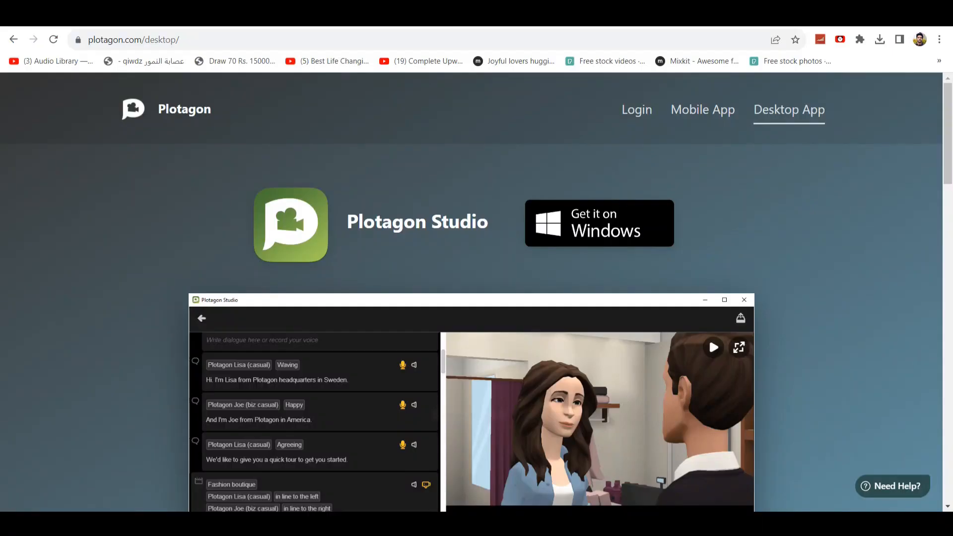
Step: Look through the Plotagon Studio desktop page, covering the interface preview, feature descriptions and character creator preview
scroll(471, 293, down, 5)
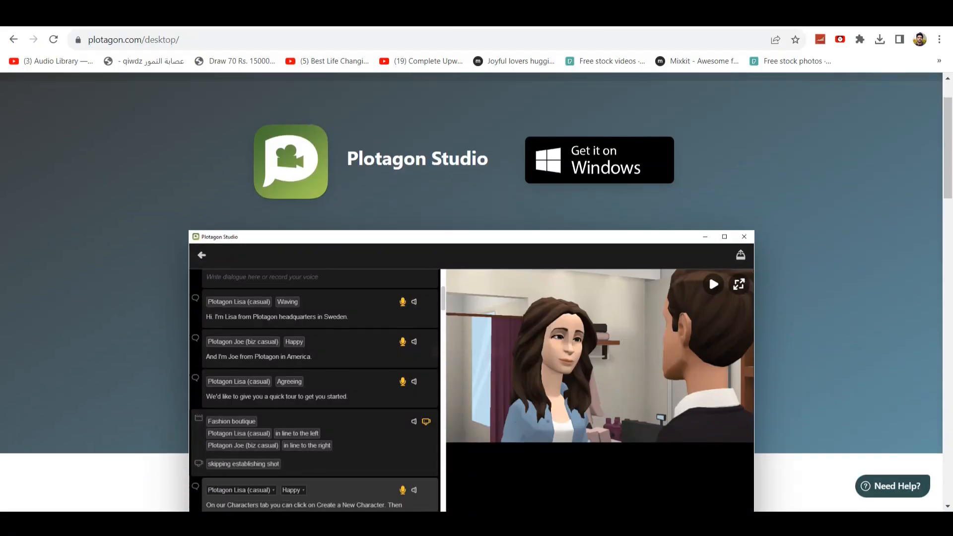
scroll(477, 293, down, 6)
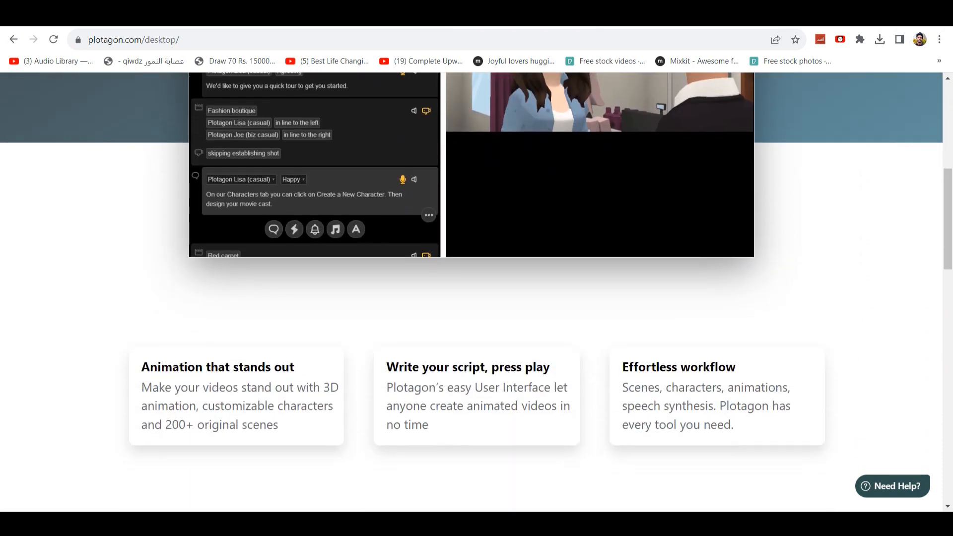
scroll(476, 293, down, 4)
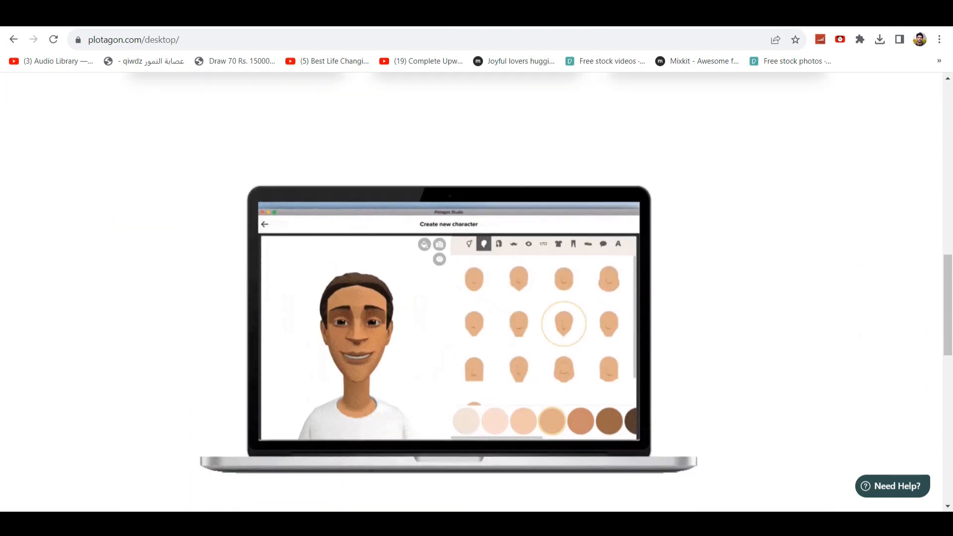
scroll(477, 292, up, 15)
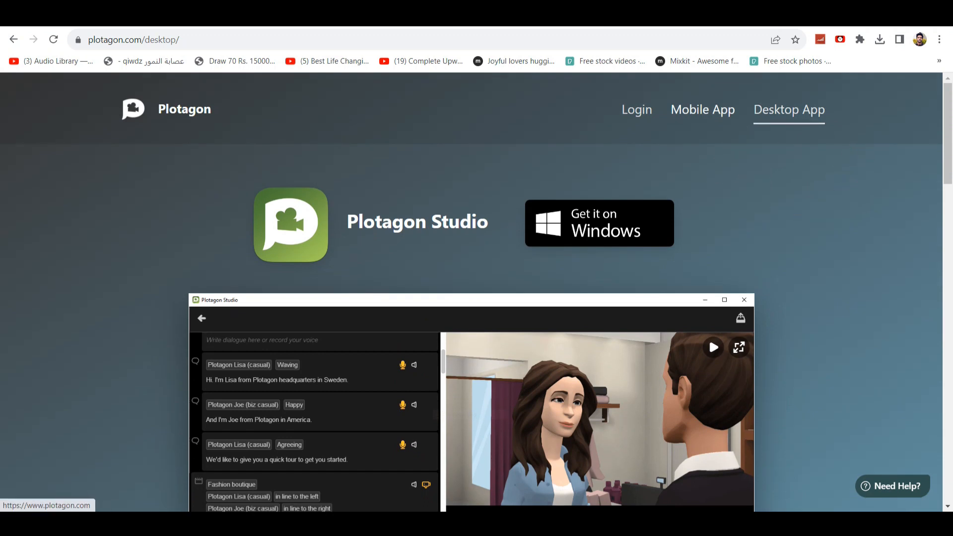
Step: Open the Mobile App page and look over the Plotagon Story preview and its store download options
click(702, 110)
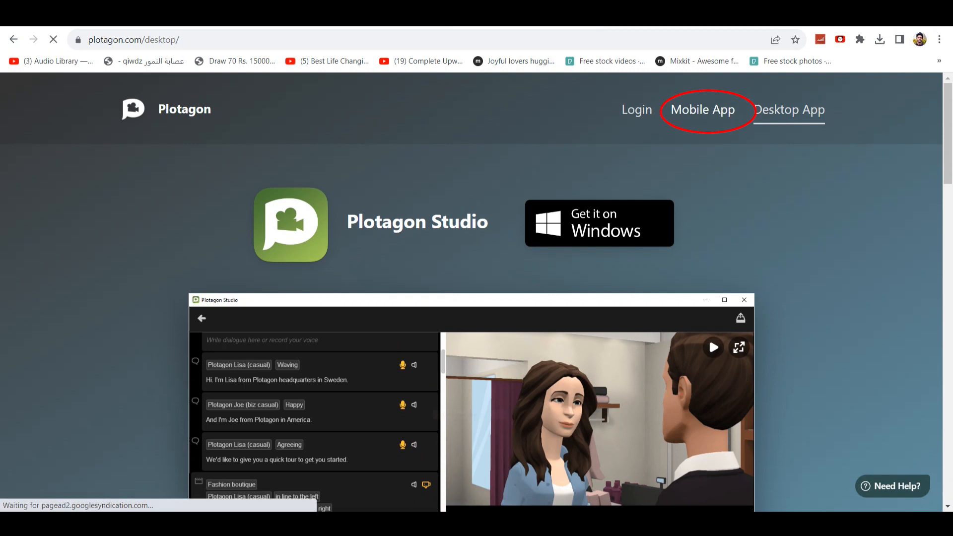
scroll(471, 292, down, 1)
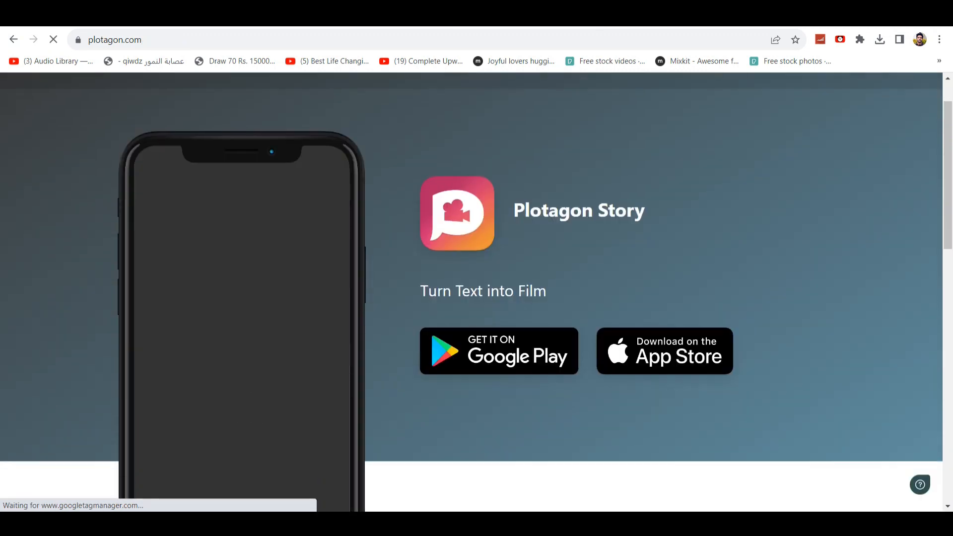
scroll(148, 171, down, 2)
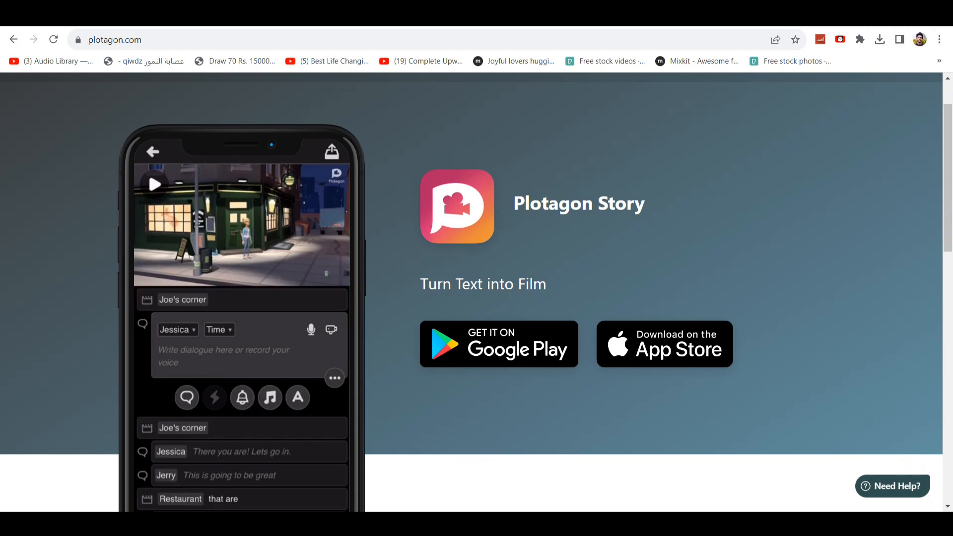
scroll(148, 171, down, 2)
scroll(471, 292, up, 4)
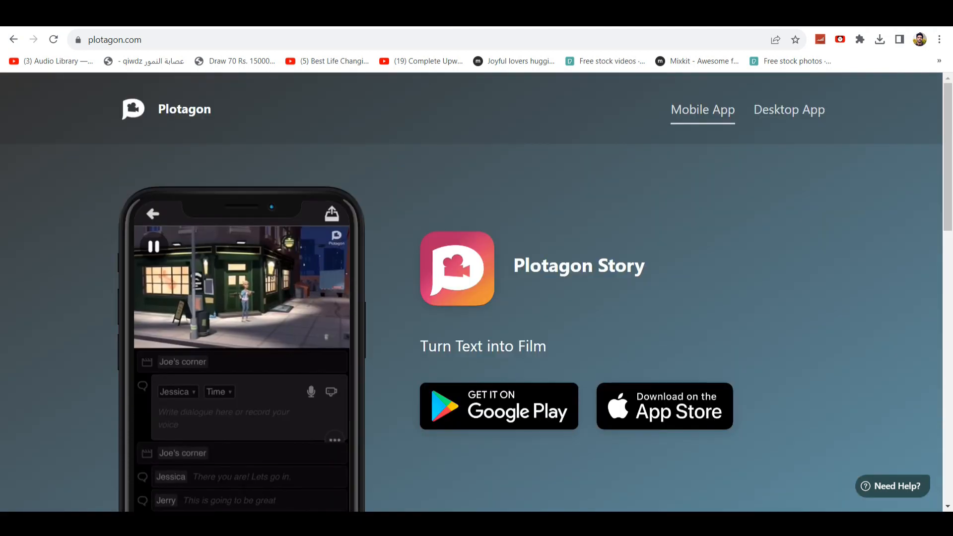
scroll(472, 292, down, 1)
scroll(472, 291, up, 1)
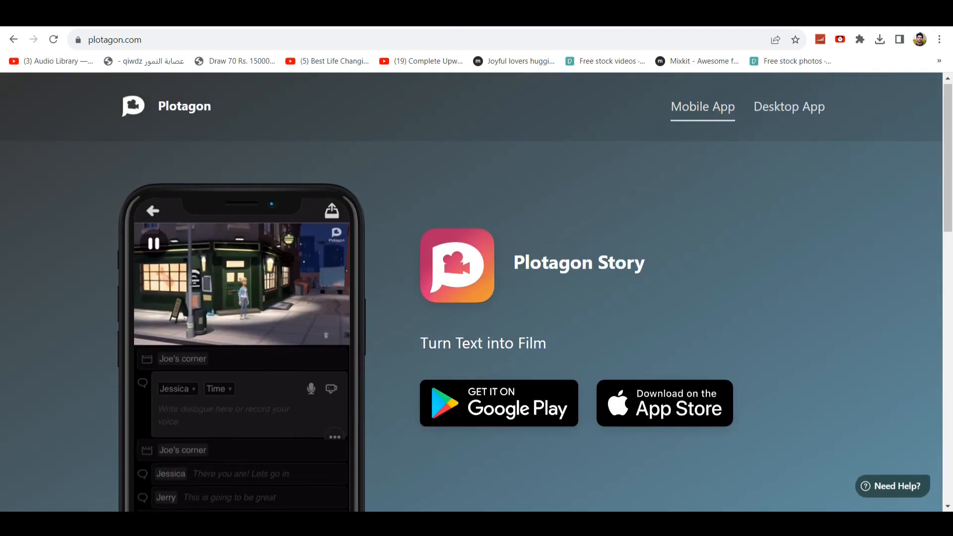
Step: Return to the Desktop App page and review the Plotagon Studio preview and feature descriptions
click(789, 107)
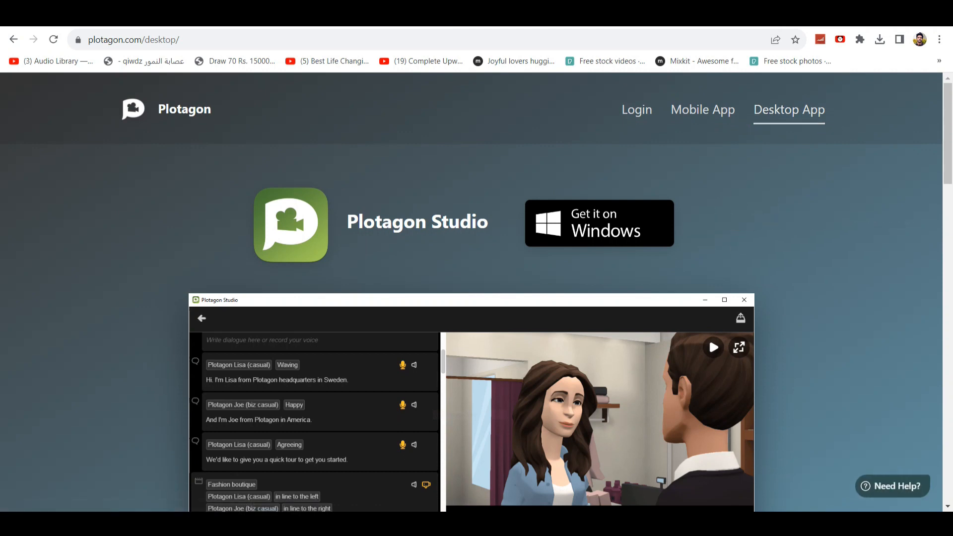
scroll(477, 298, down, 3)
scroll(476, 297, down, 5)
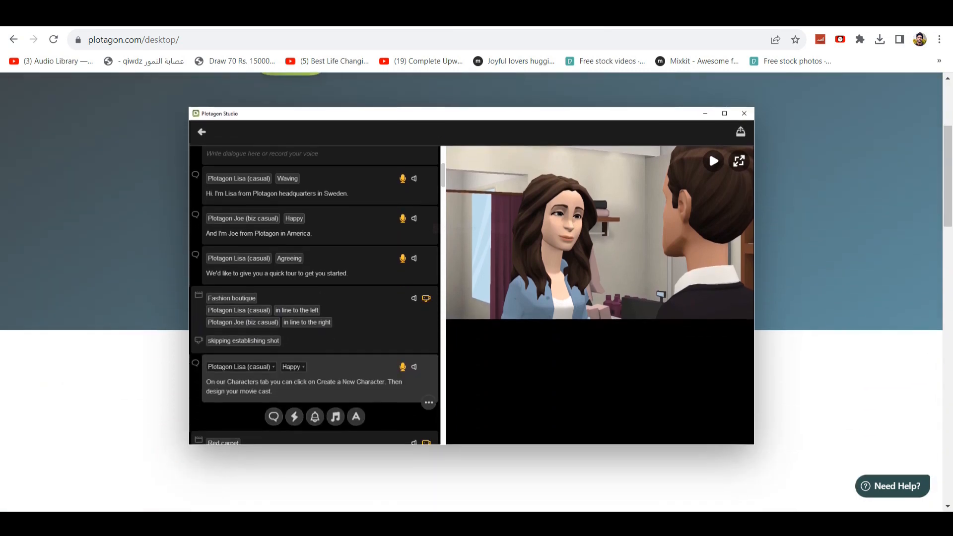
scroll(477, 297, down, 6)
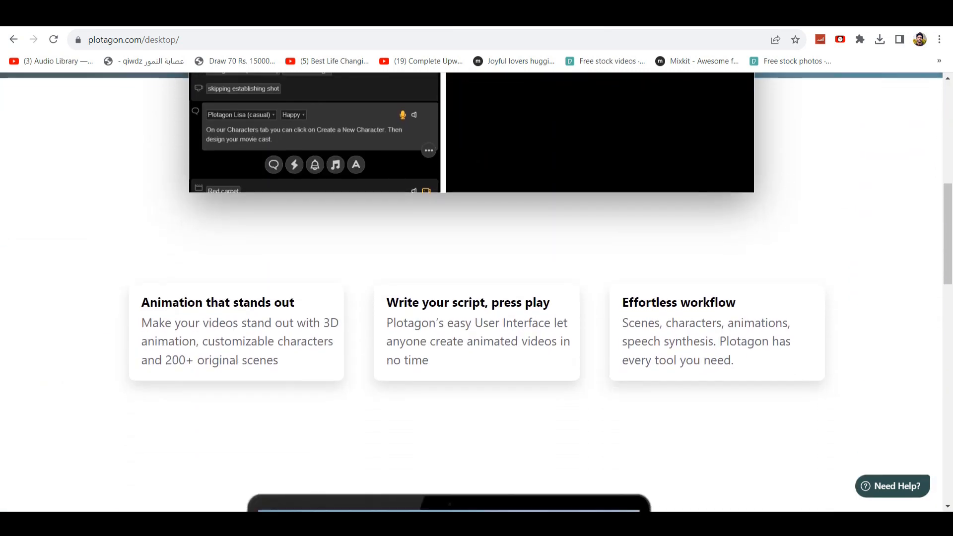
scroll(476, 298, down, 3)
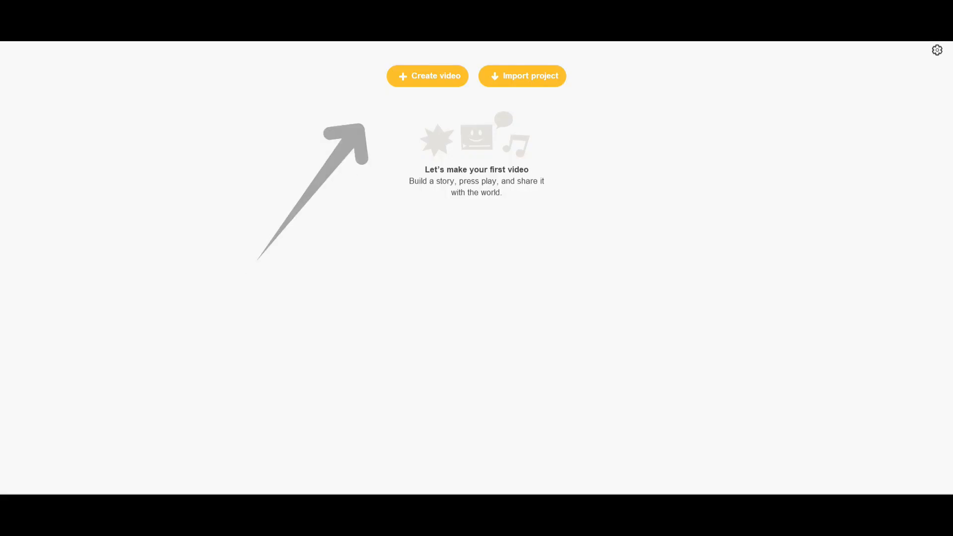
Step: Create a new video in Plotagon Studio and choose the Classroom scene from the School category
click(427, 75)
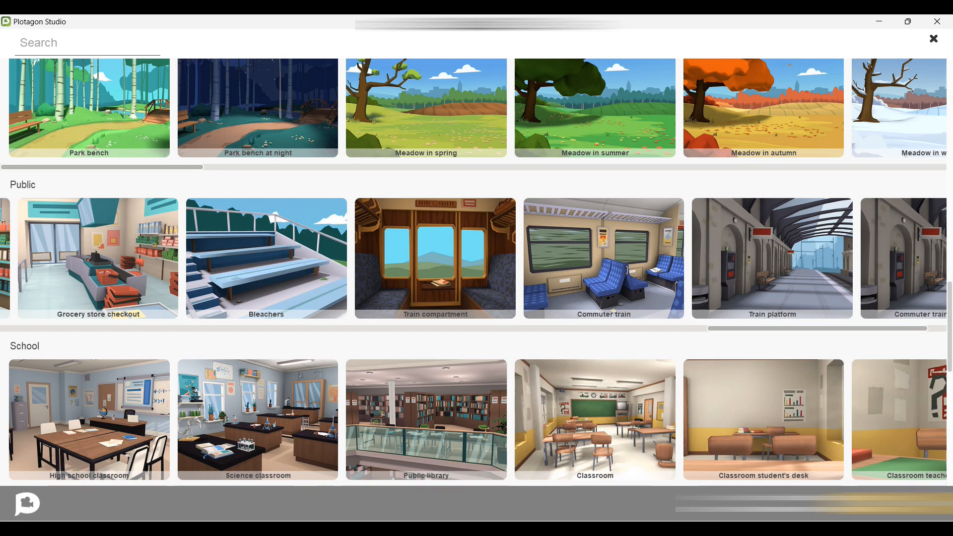
scroll(473, 272, up, 1)
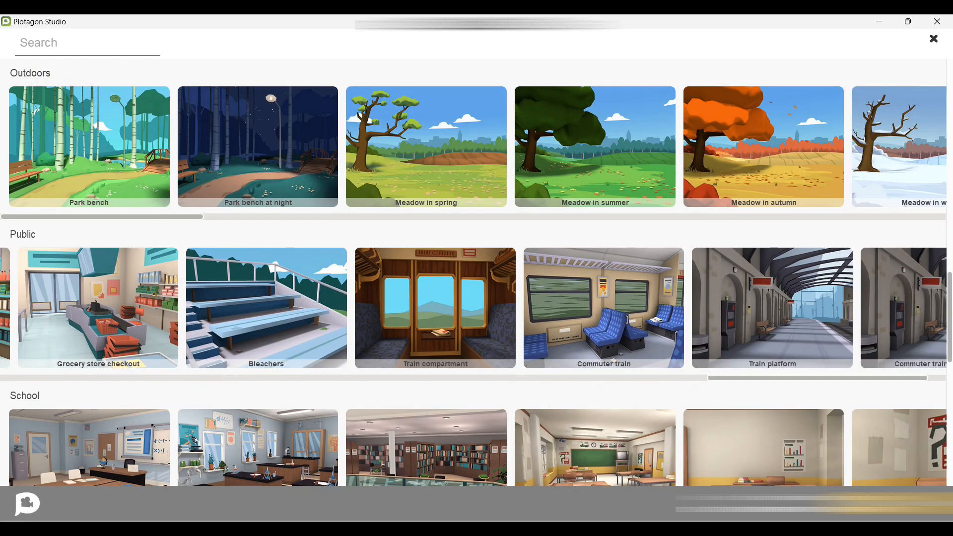
scroll(476, 273, up, 2)
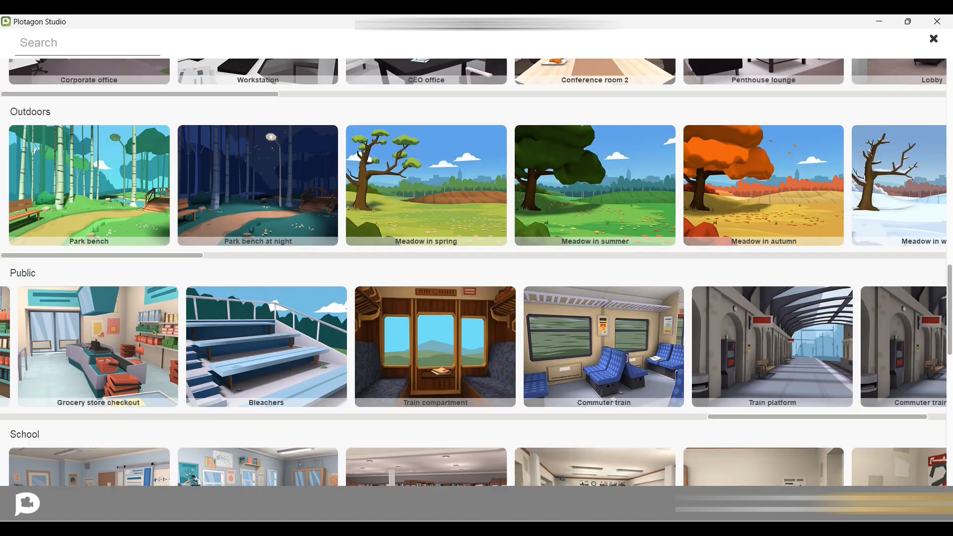
scroll(476, 272, down, 3)
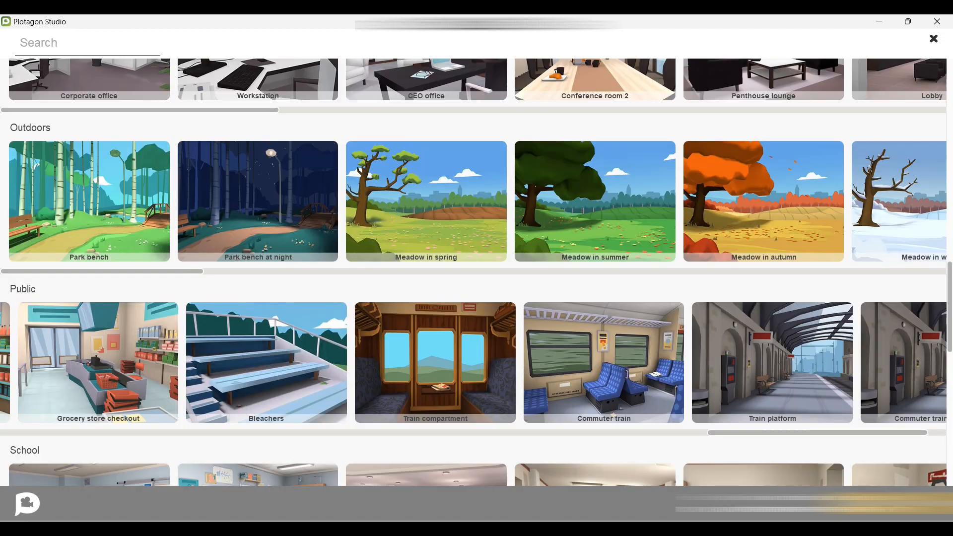
scroll(477, 273, down, 1)
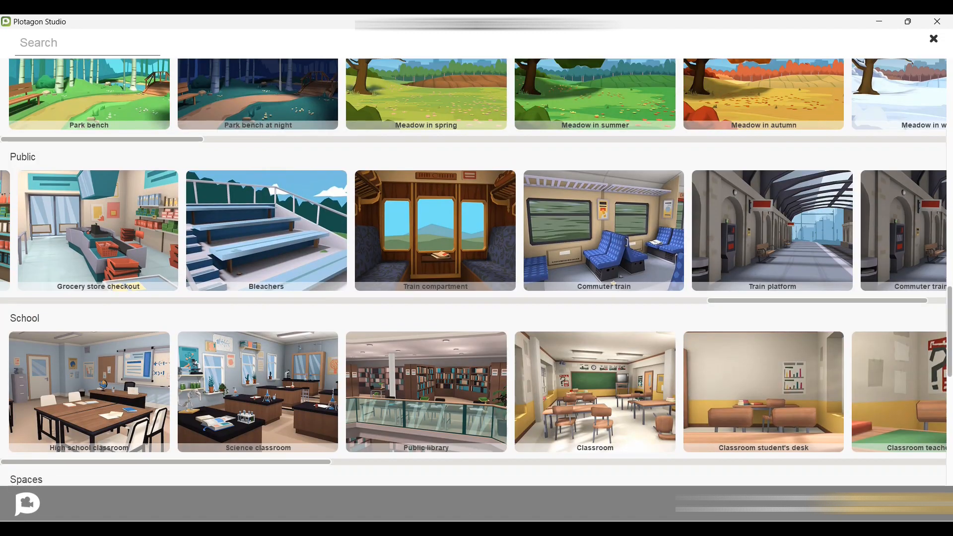
scroll(476, 272, down, 1)
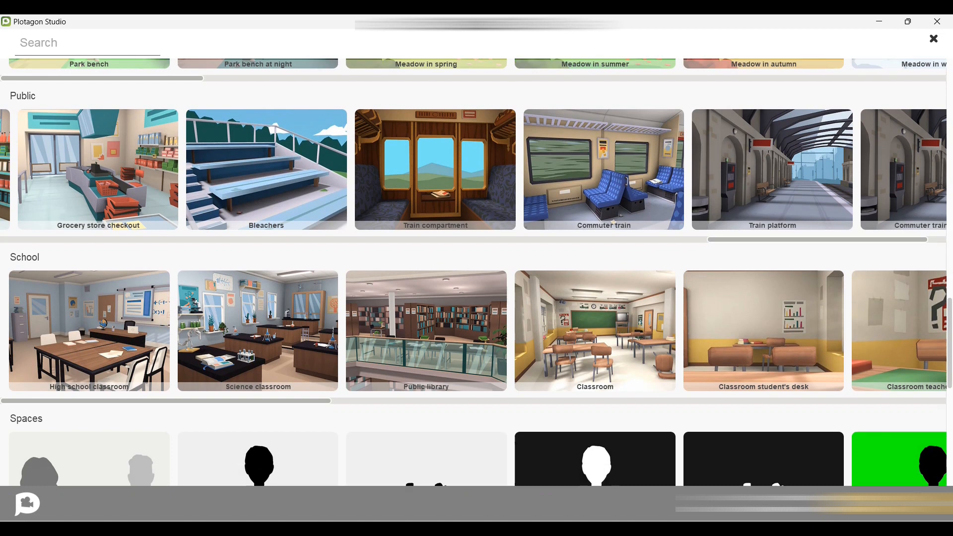
scroll(476, 331, right, 5)
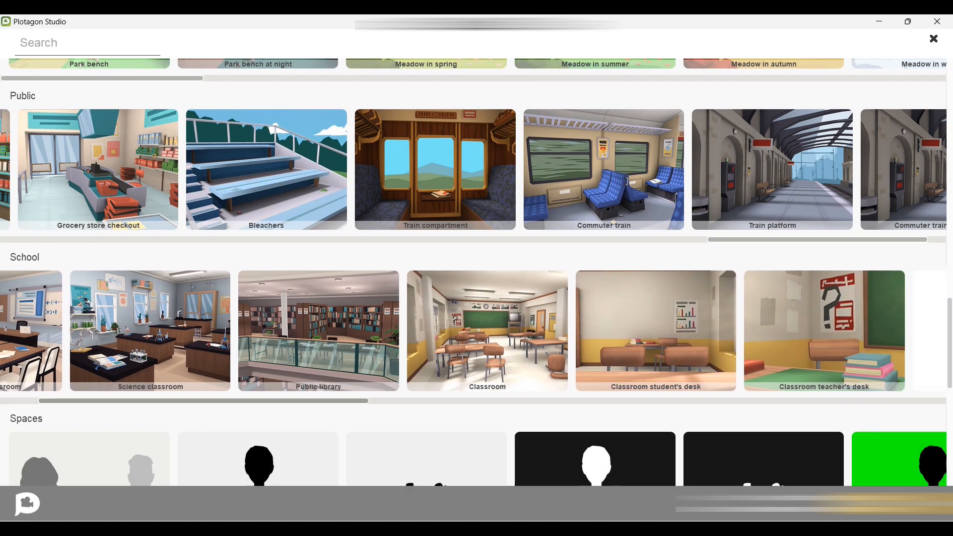
scroll(476, 331, right, 6)
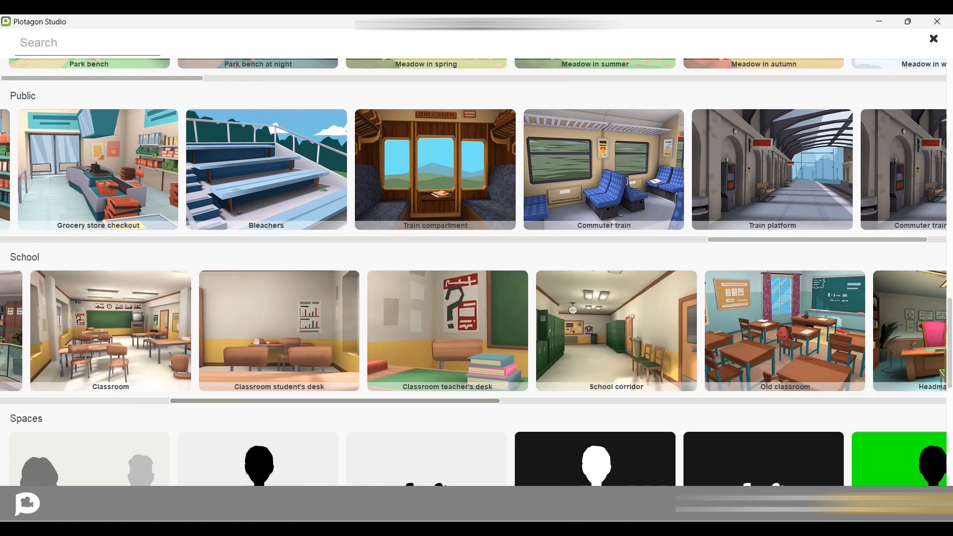
scroll(476, 331, right, 8)
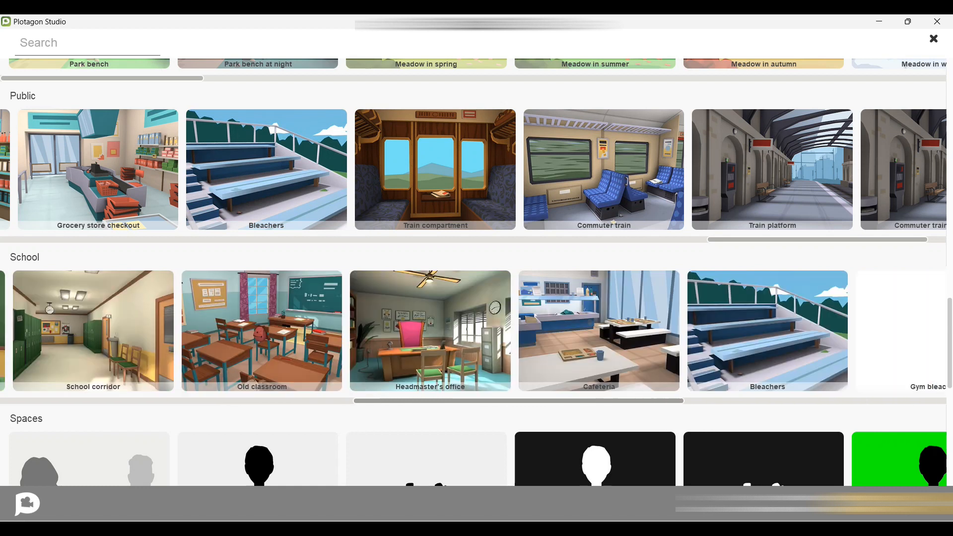
scroll(477, 331, right, 8)
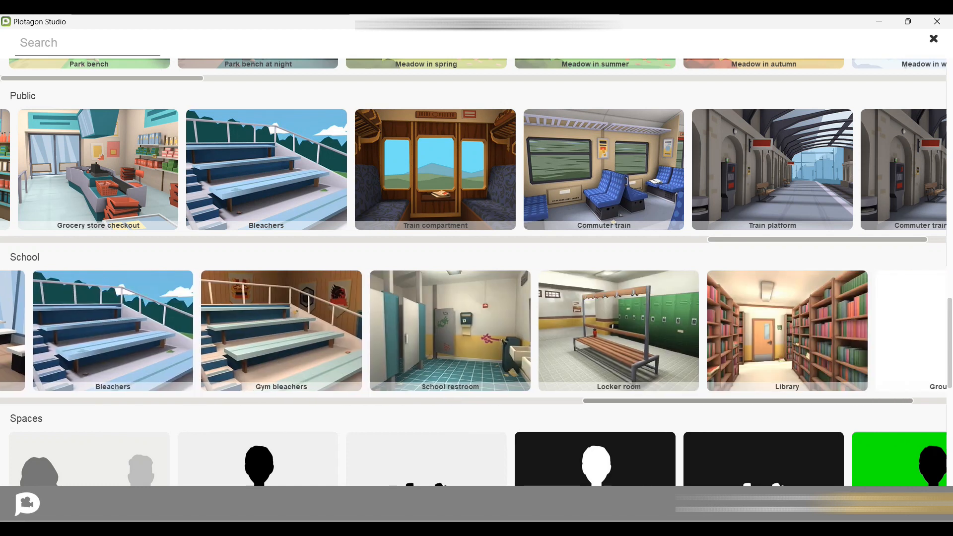
scroll(476, 330, left, 12)
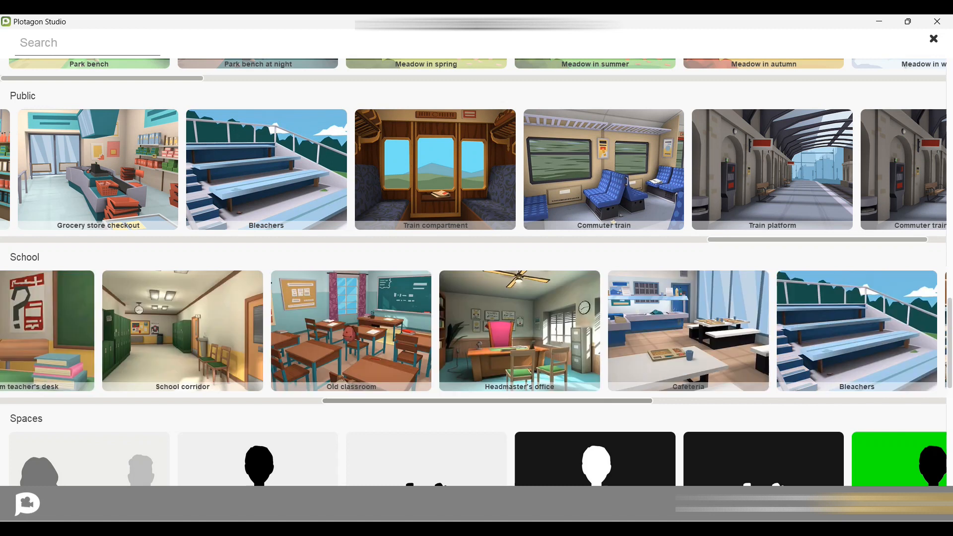
scroll(476, 331, left, 10)
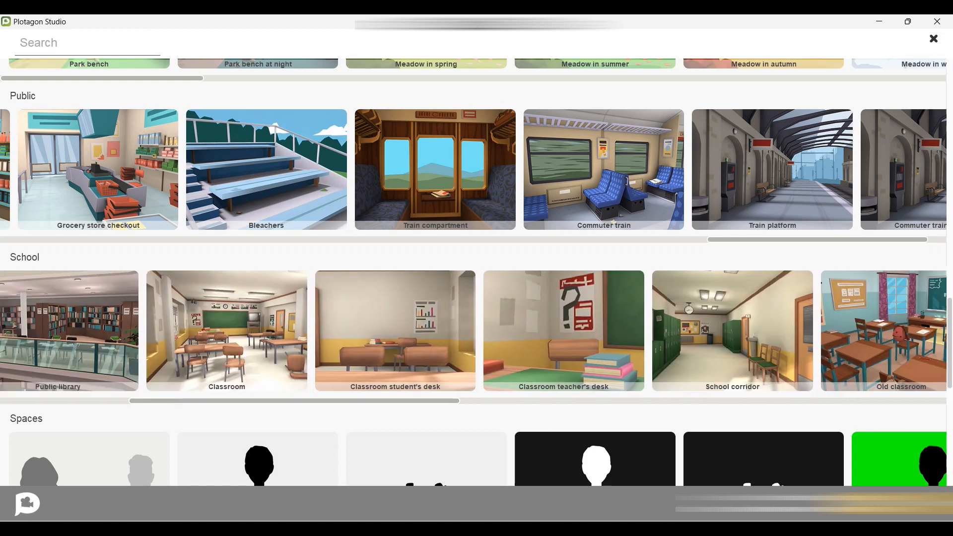
click(227, 330)
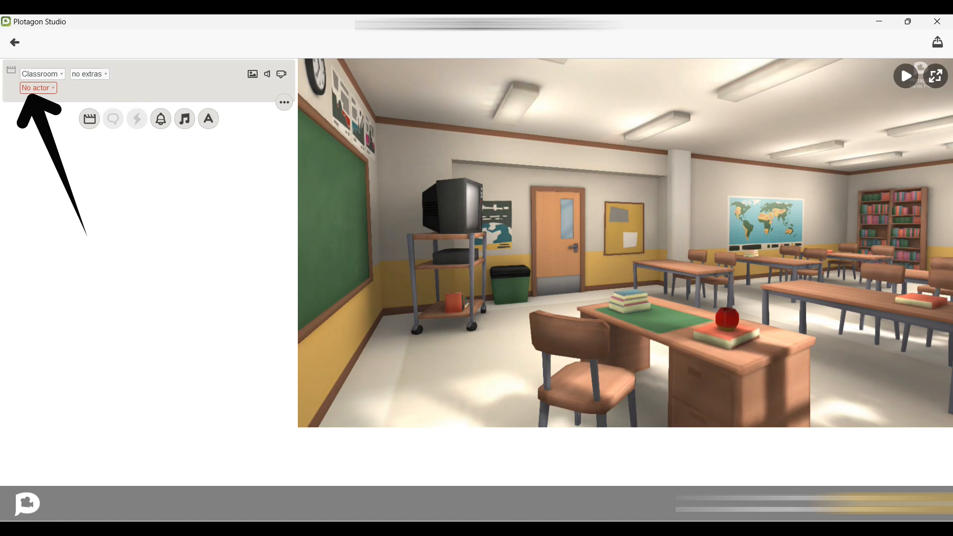
Step: Cast the character Dave as the scene's first actor and place him at the teacher's desk
click(38, 88)
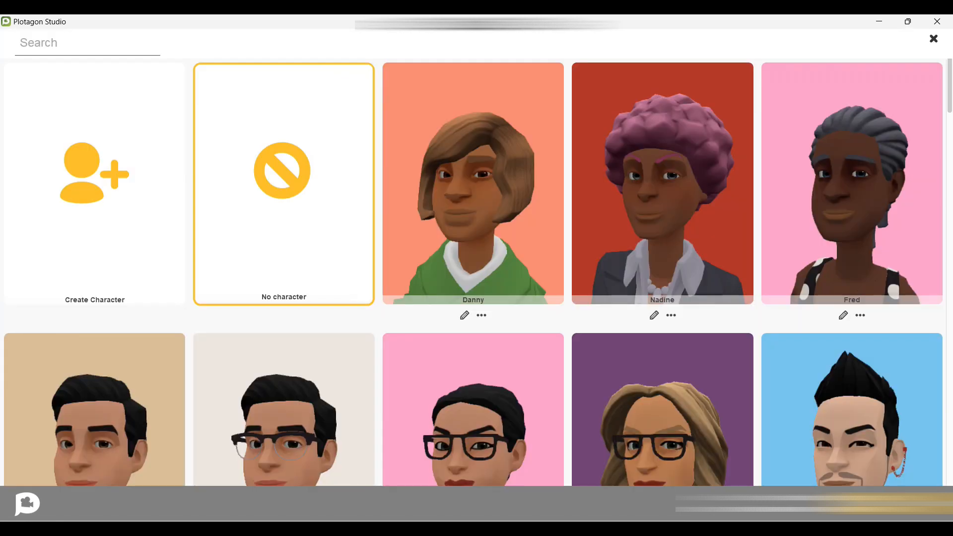
scroll(472, 271, down, 4)
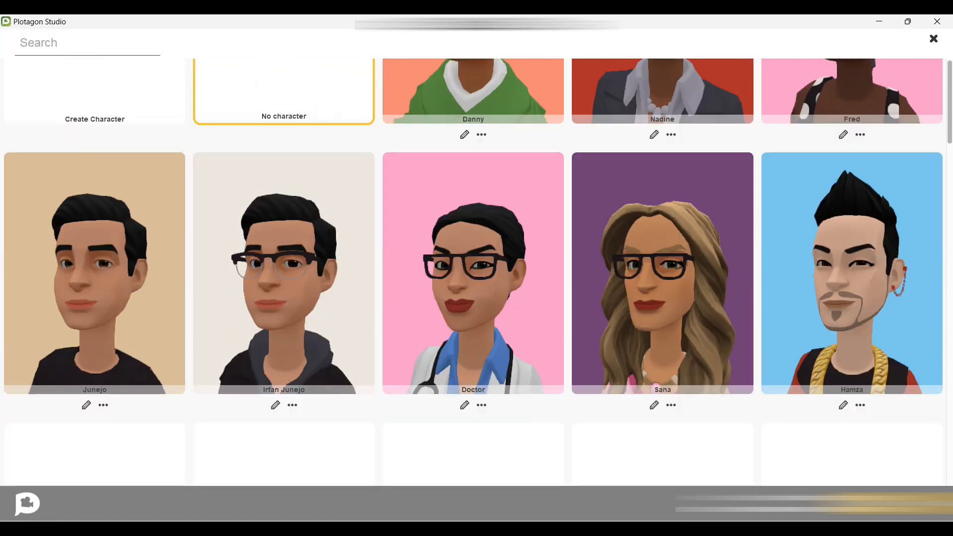
scroll(476, 272, down, 5)
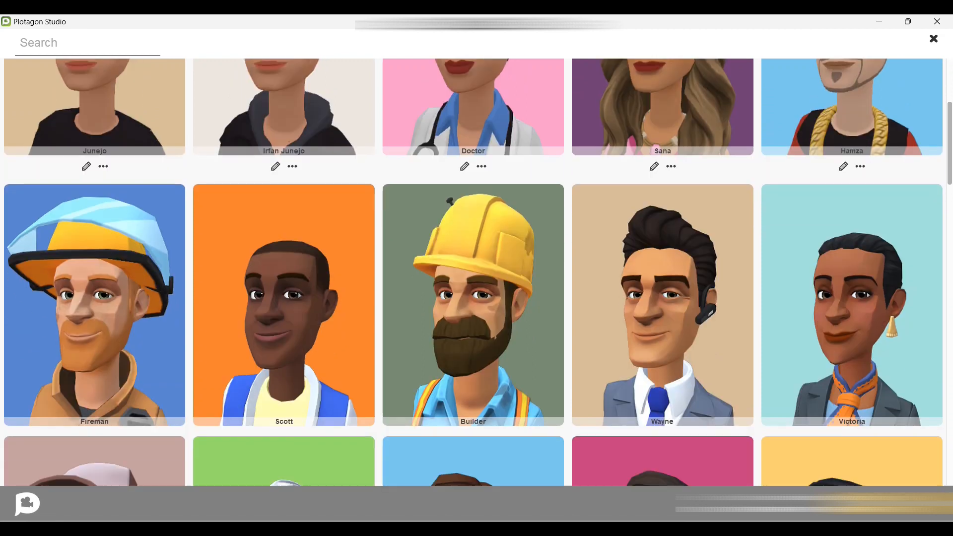
scroll(477, 272, down, 5)
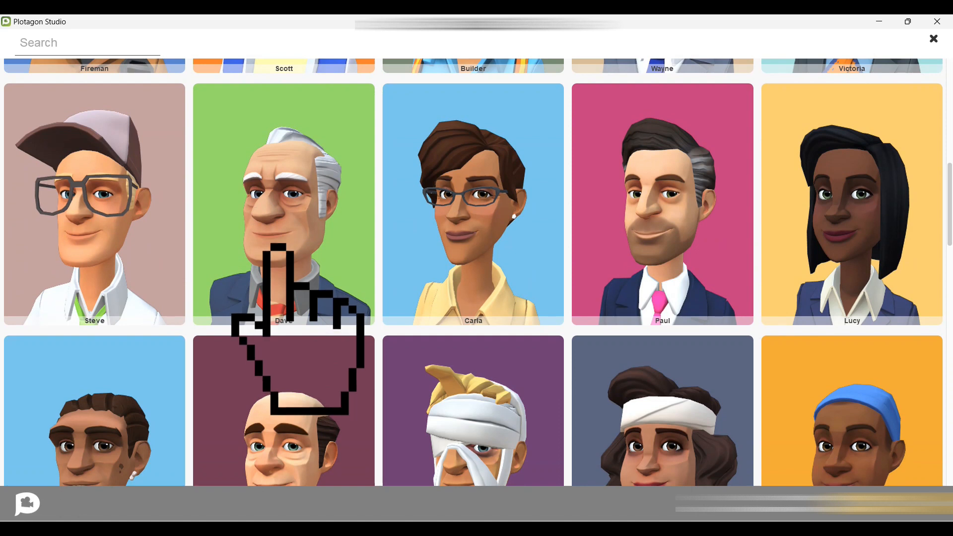
click(278, 246)
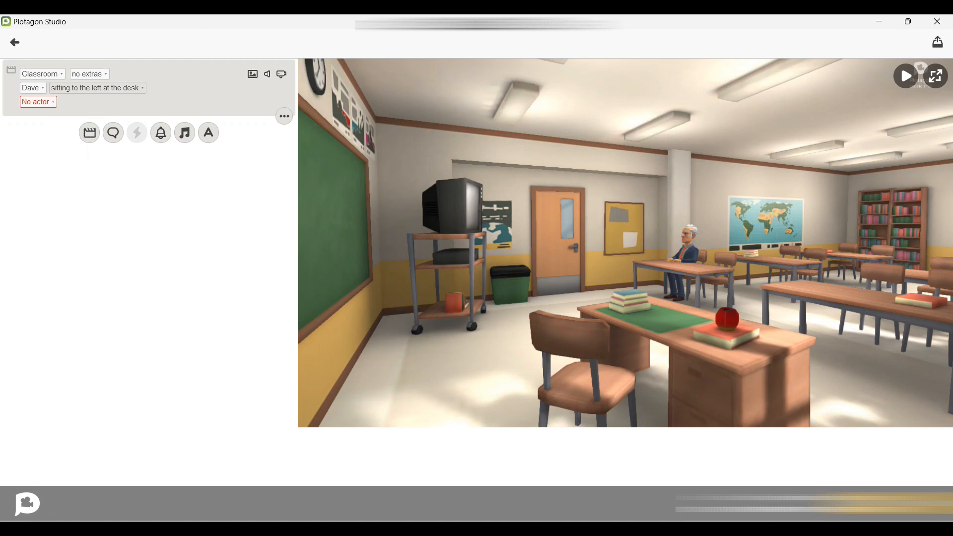
click(98, 88)
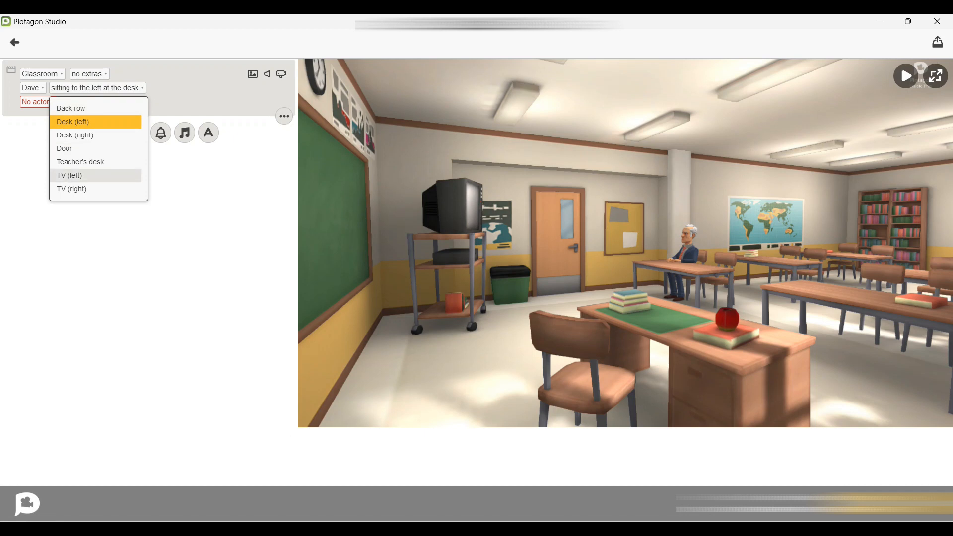
click(80, 162)
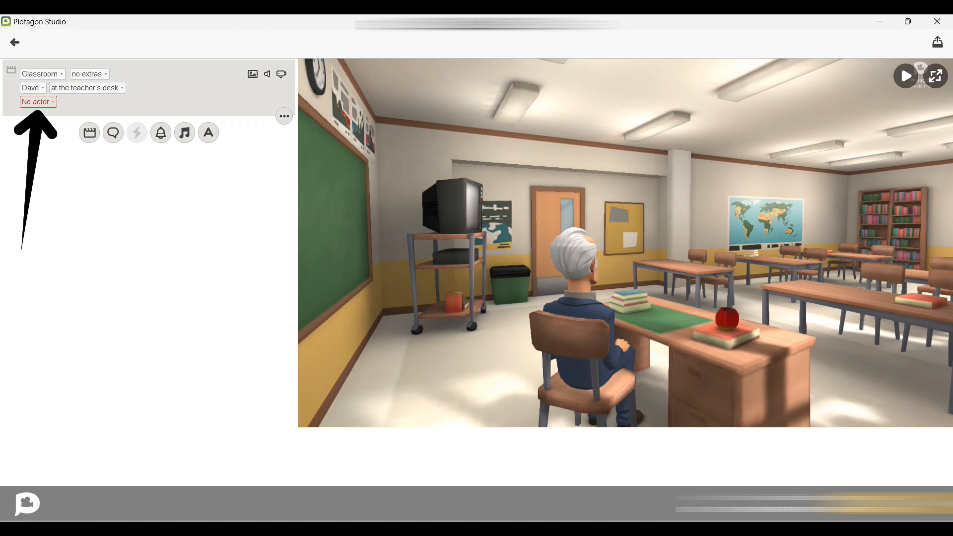
Step: Start a new custom character for the scene's second actor and make it male
click(38, 101)
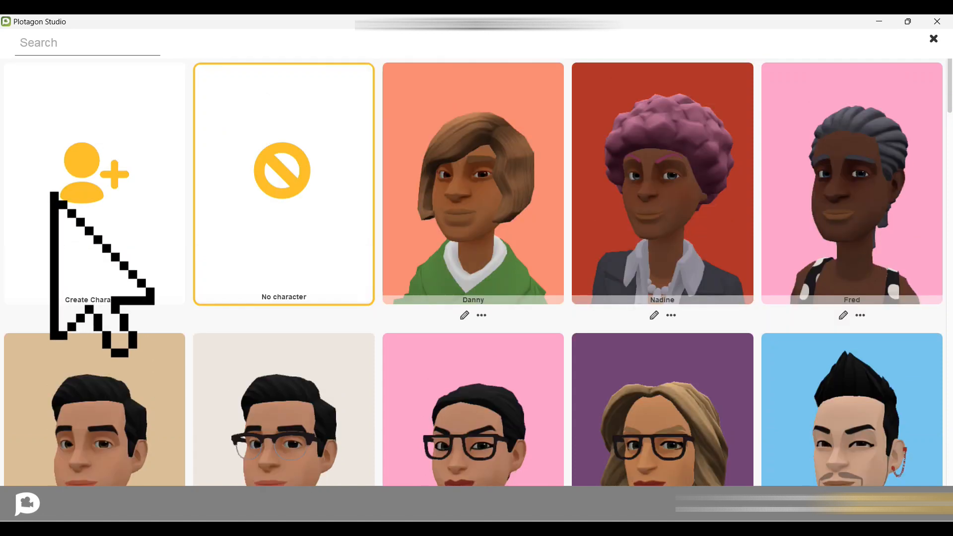
click(479, 277)
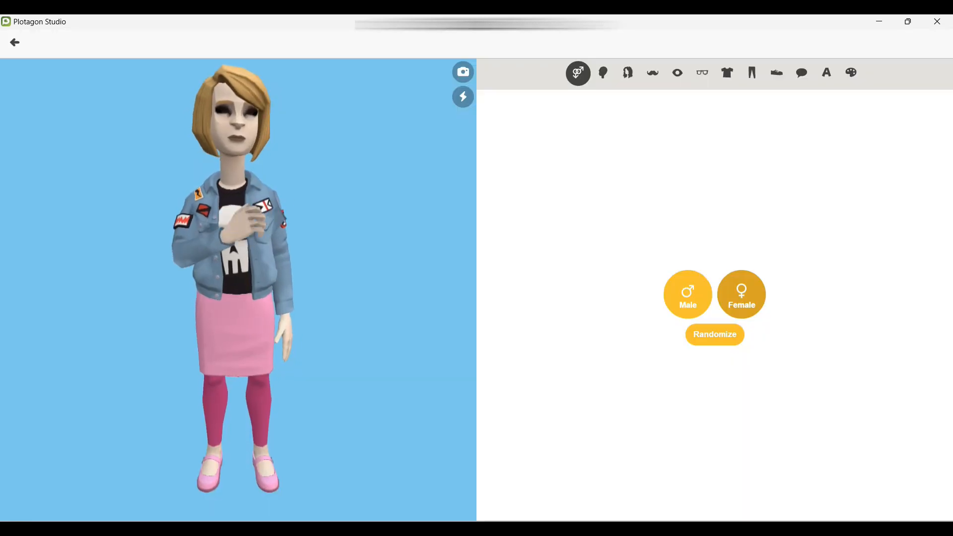
click(687, 295)
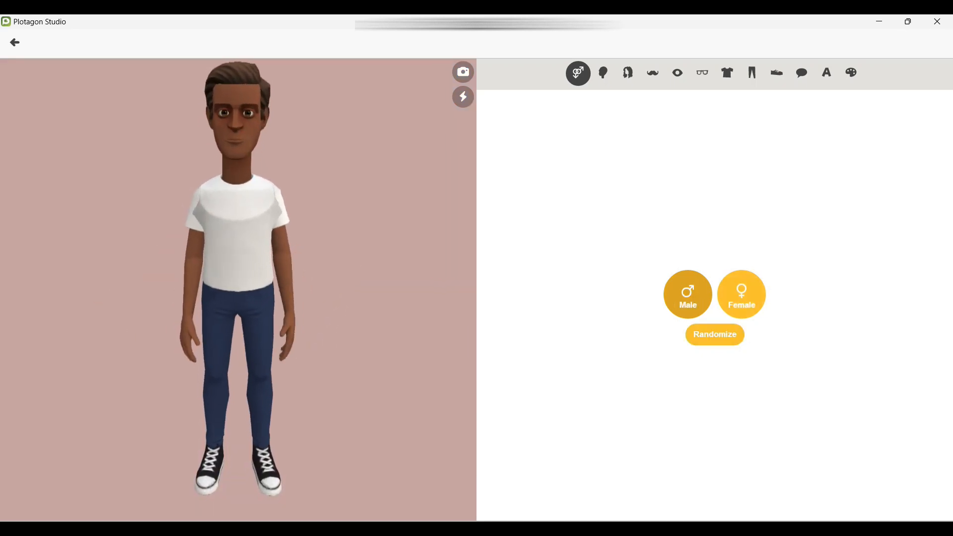
click(741, 294)
click(687, 294)
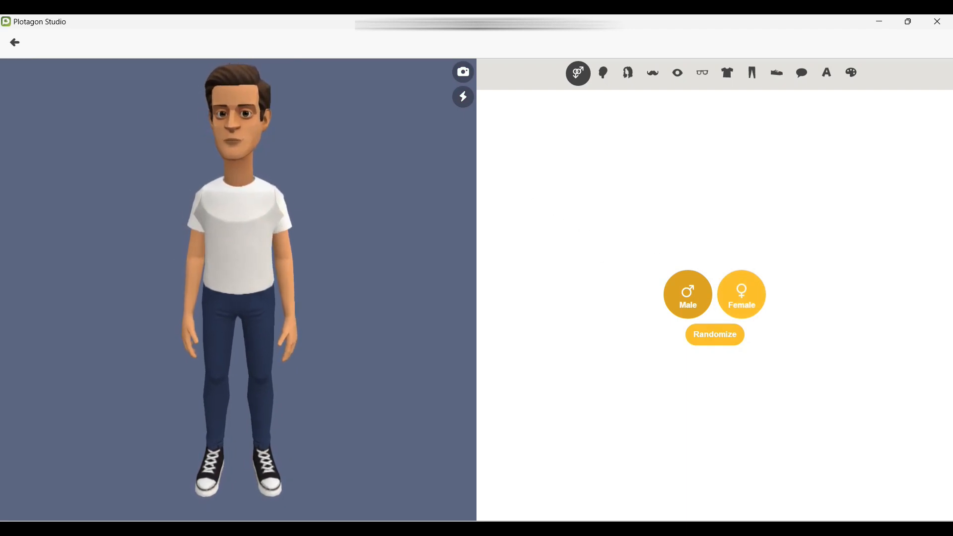
Step: Give the character a light skin tone and a tapered face shape with a narrow chin
click(603, 73)
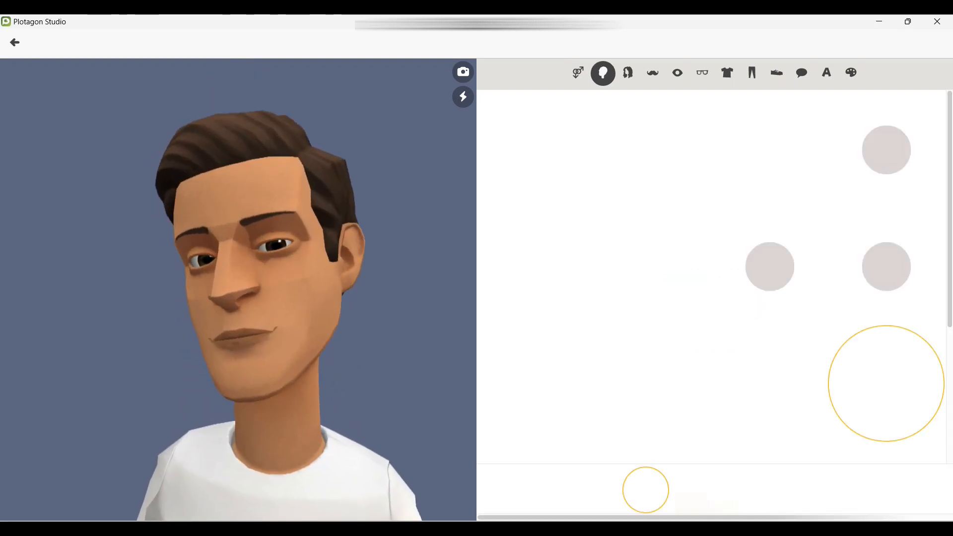
scroll(710, 277, down, 4)
click(550, 490)
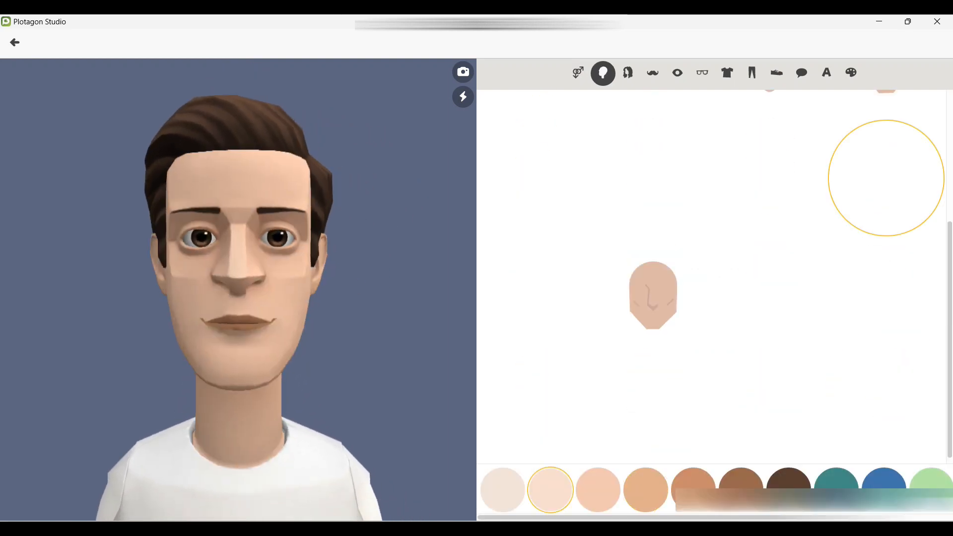
click(627, 73)
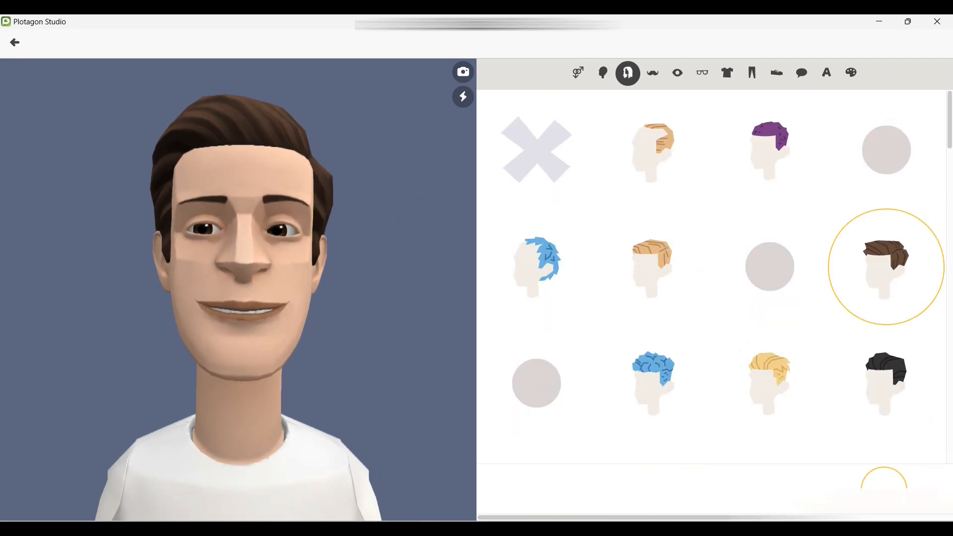
scroll(711, 277, down, 2)
click(752, 72)
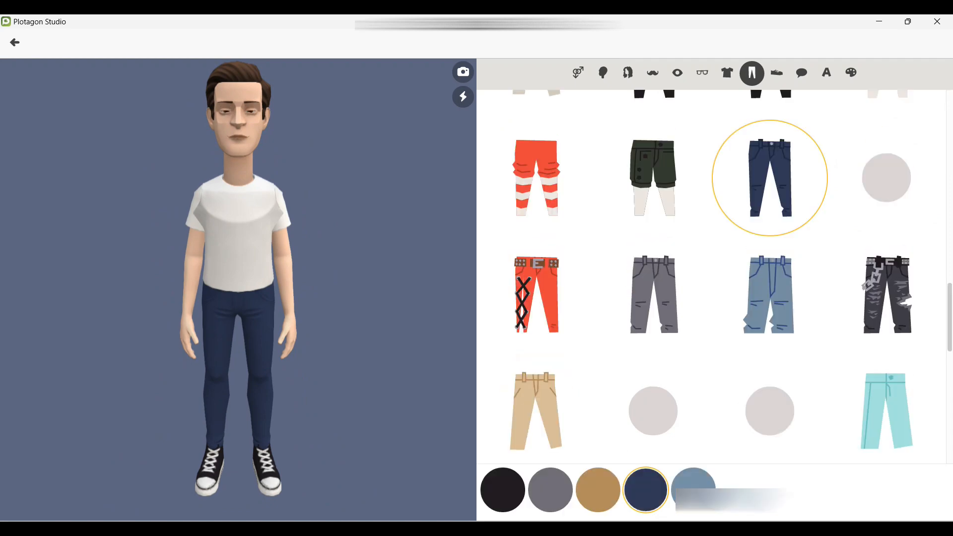
click(603, 73)
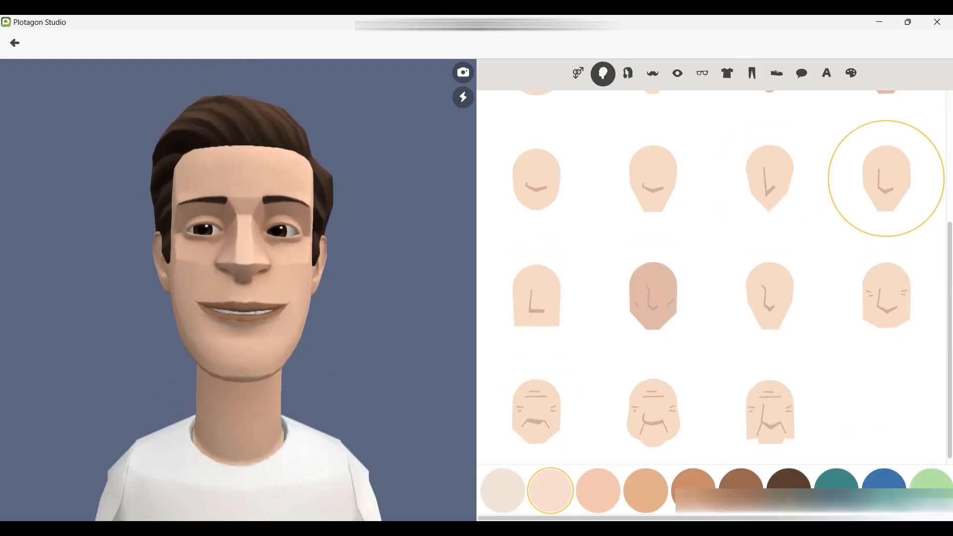
click(653, 295)
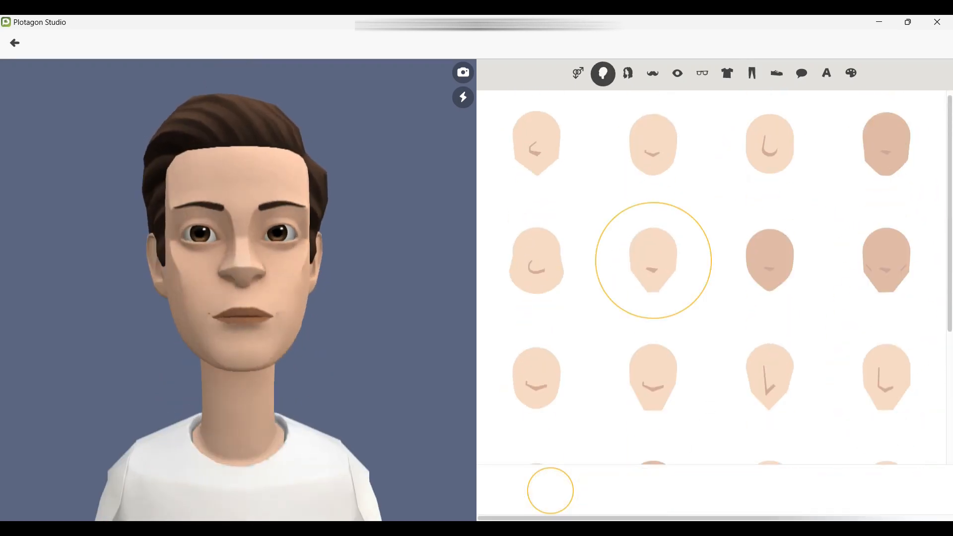
Step: Give the character a short black hairstyle and coral-red lips
click(628, 73)
click(652, 268)
click(502, 490)
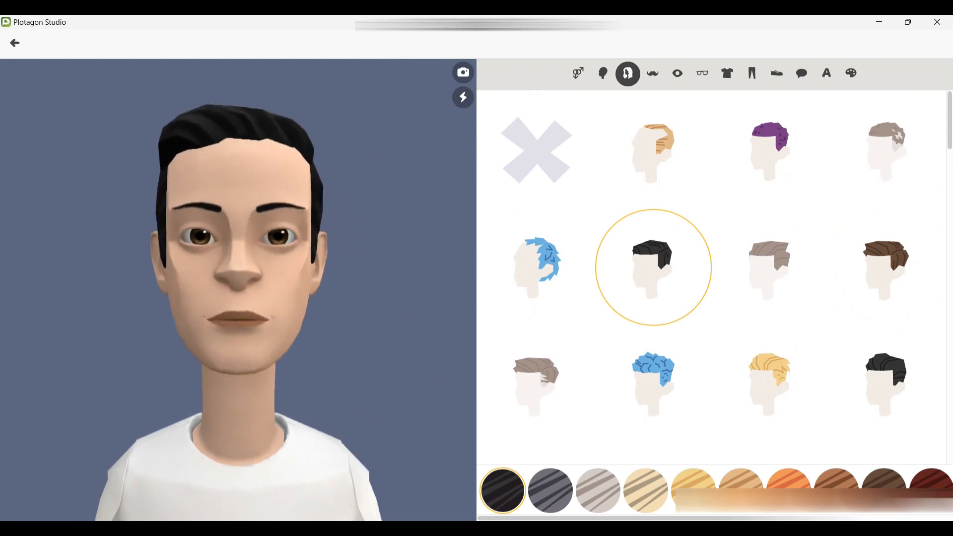
click(653, 73)
click(678, 73)
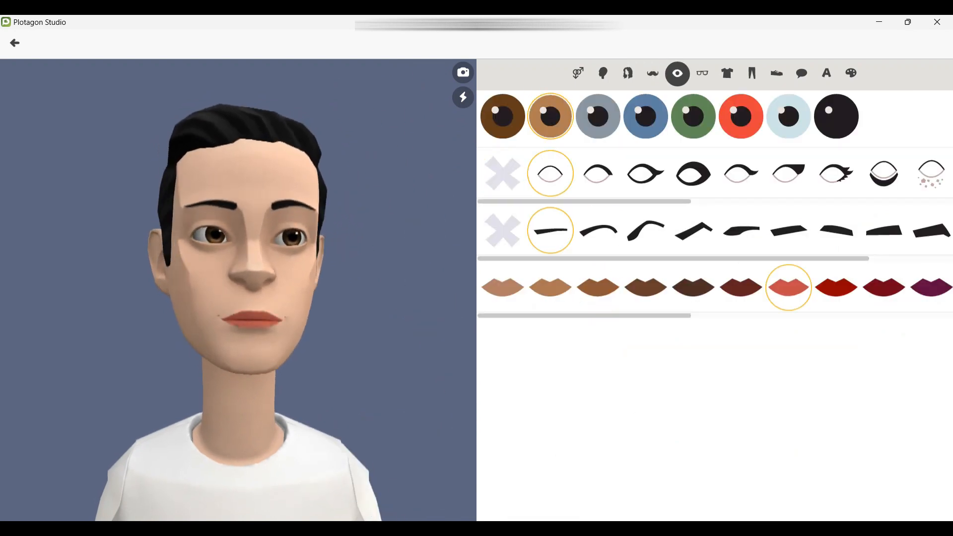
Step: Try a pink beanie and a black cap on the character and remove the headwear
click(702, 73)
scroll(714, 297, down, 15)
scroll(714, 297, down, 15)
click(536, 265)
scroll(714, 298, down, 6)
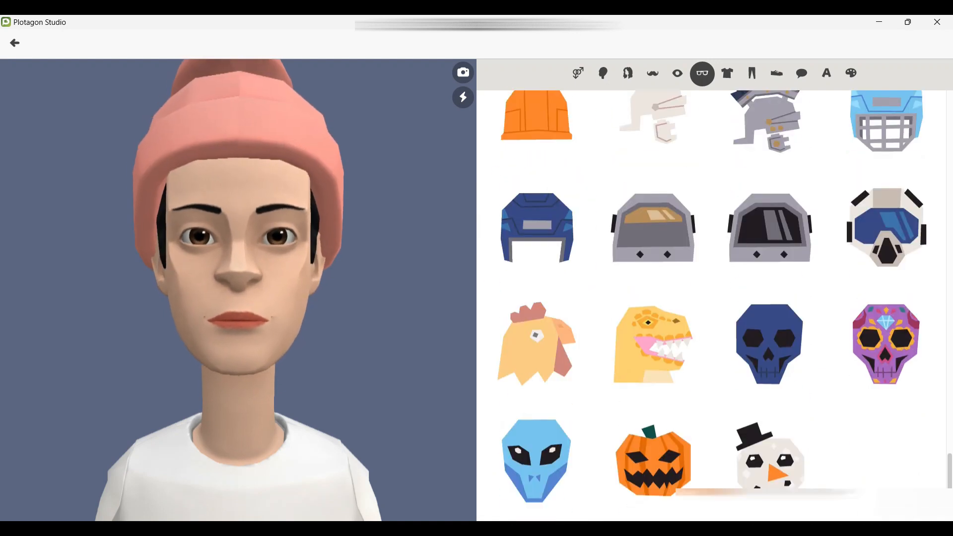
scroll(714, 298, up, 11)
click(653, 269)
scroll(653, 270, up, 20)
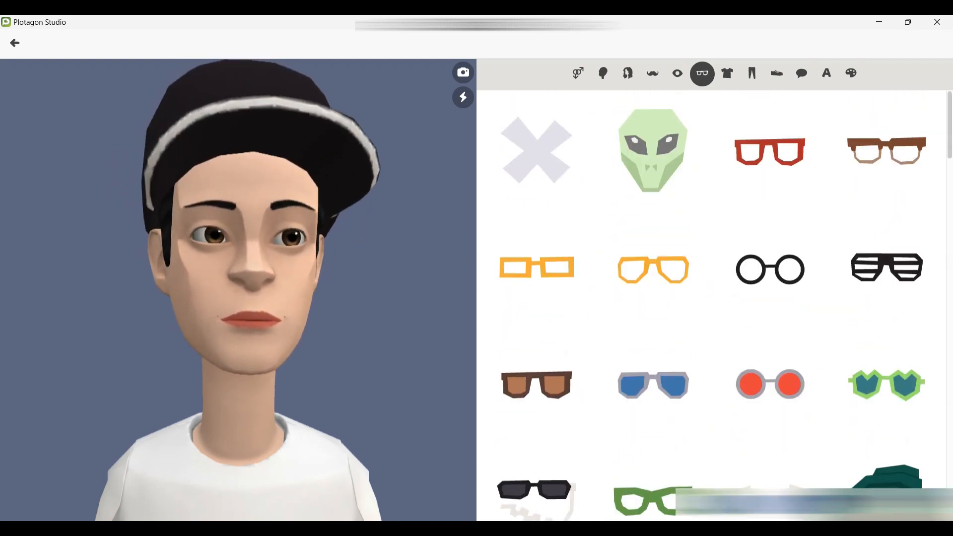
click(536, 151)
Step: Try several short-sleeved shirts on the character and choose the open blue denim shirt over a white T-shirt
click(727, 73)
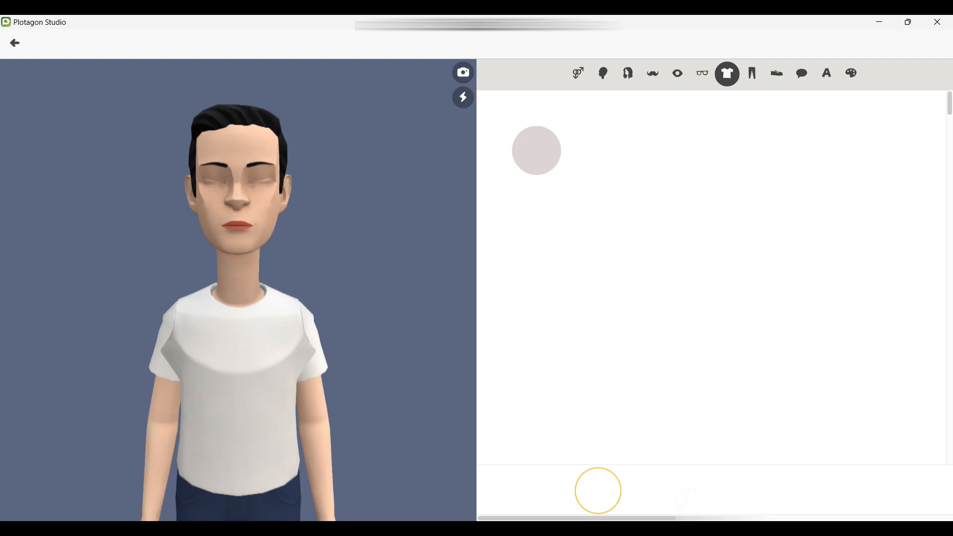
scroll(714, 278, down, 10)
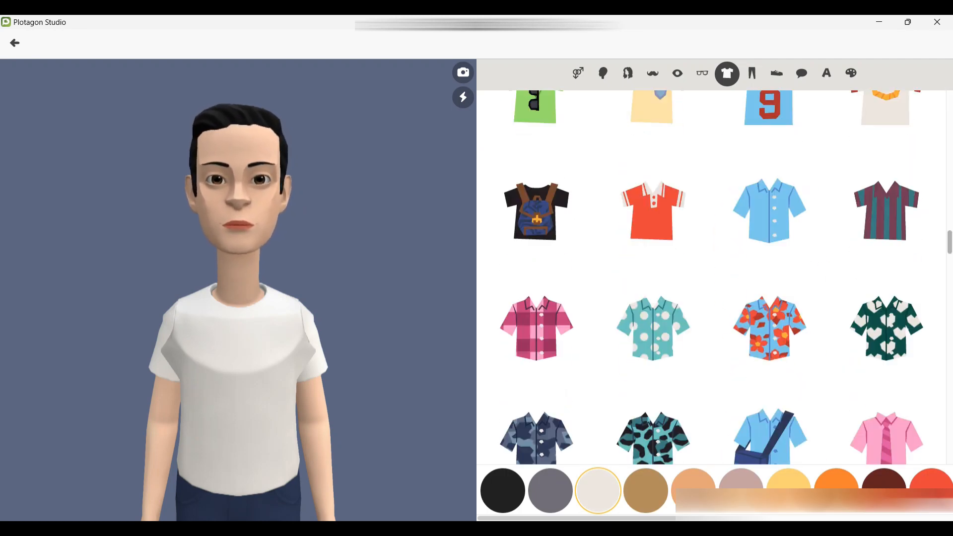
click(652, 211)
click(885, 211)
click(536, 328)
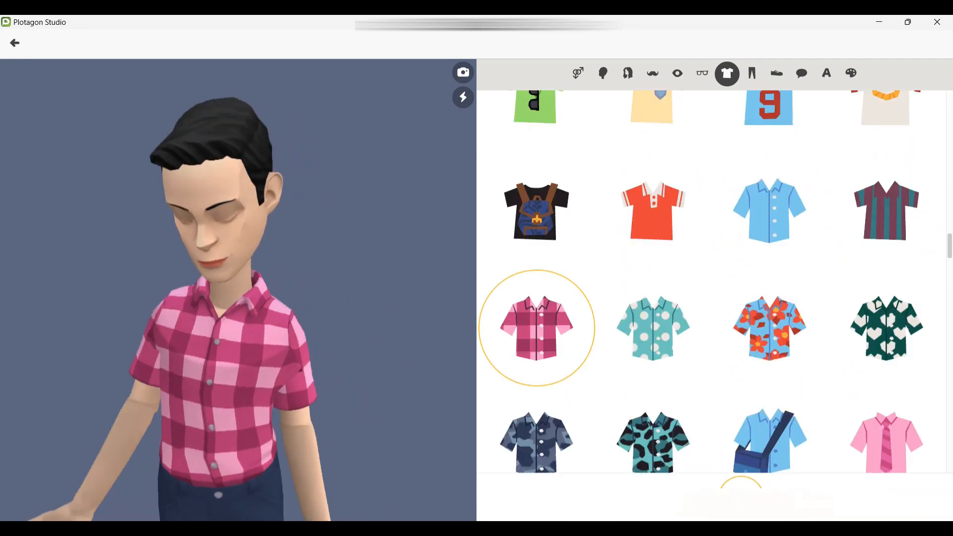
scroll(714, 278, down, 2)
click(537, 404)
scroll(714, 278, down, 2)
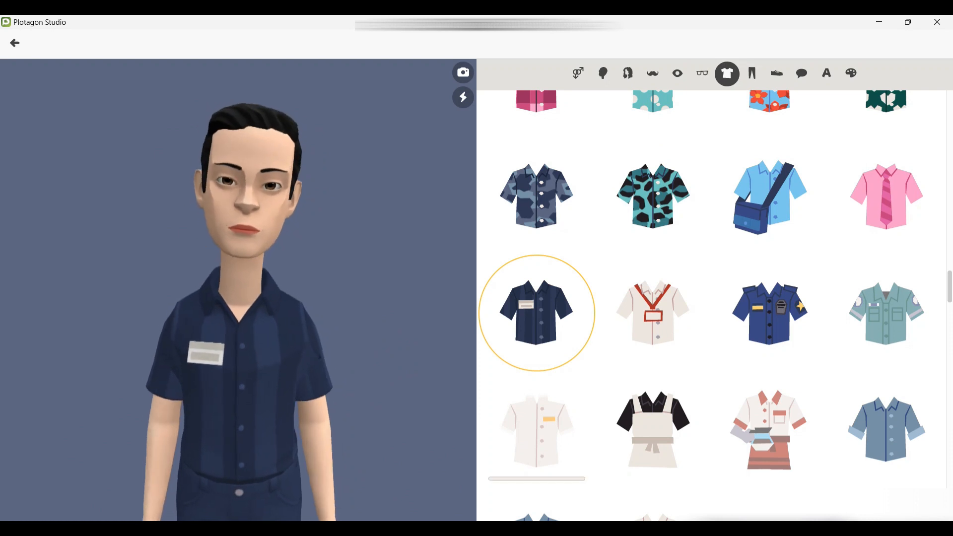
scroll(714, 298, down, 6)
click(537, 278)
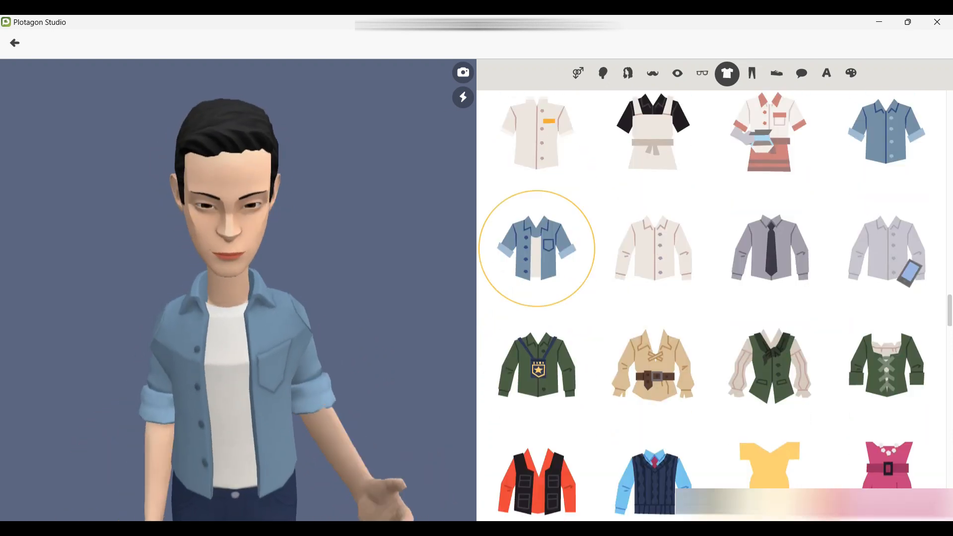
Step: Dress the character in grey jeans and red lace-up shoes
click(751, 73)
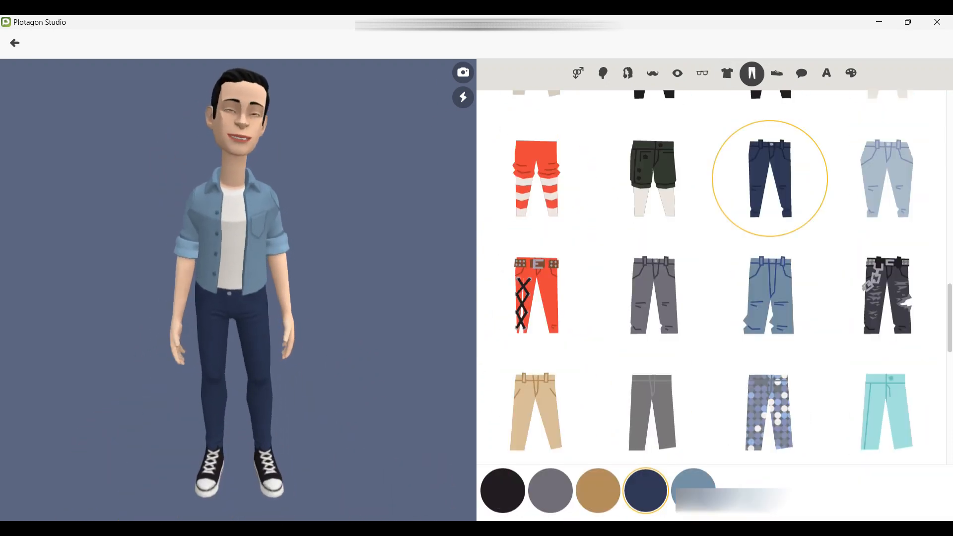
click(653, 293)
click(776, 73)
click(536, 412)
scroll(714, 297, down, 2)
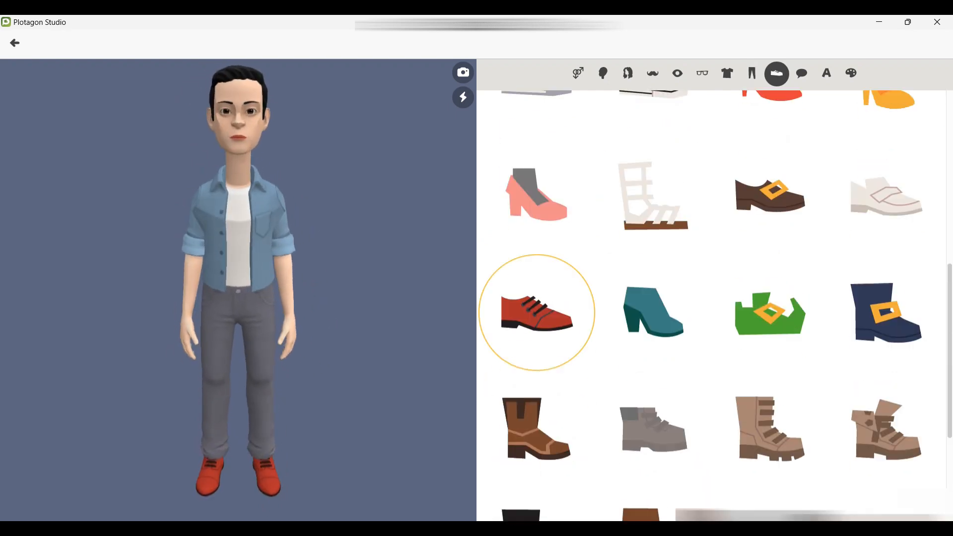
Step: Name the character Student, save it and cast it as the scene's second actor
click(801, 73)
click(826, 72)
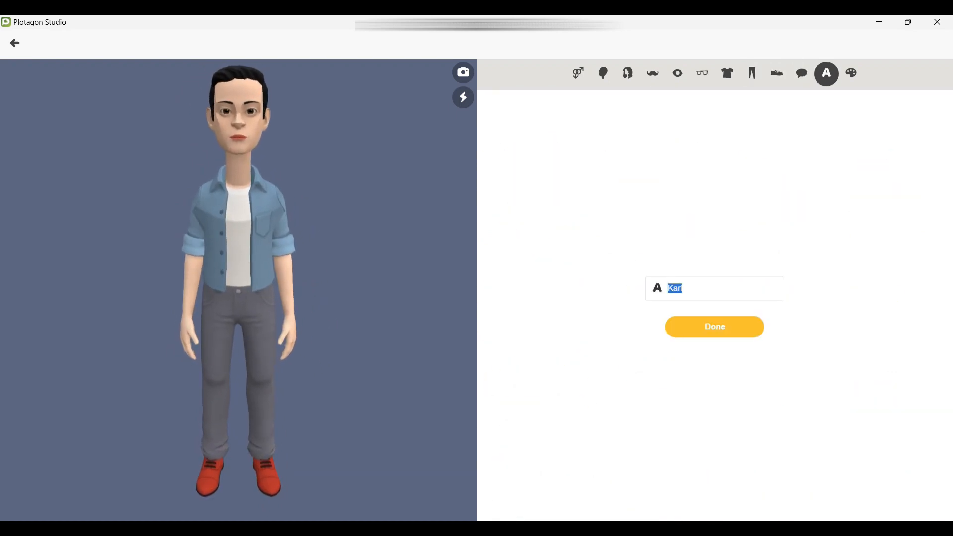
text(Student)
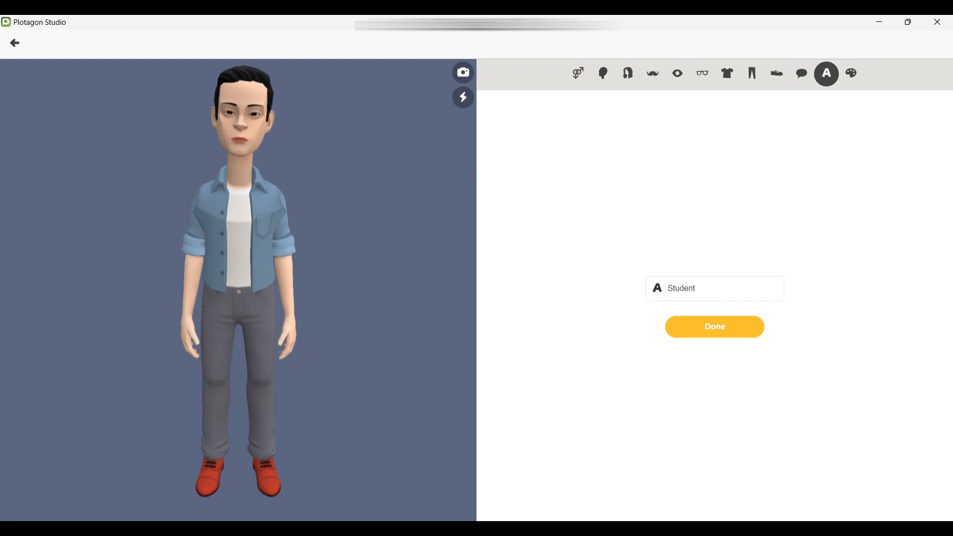
click(715, 326)
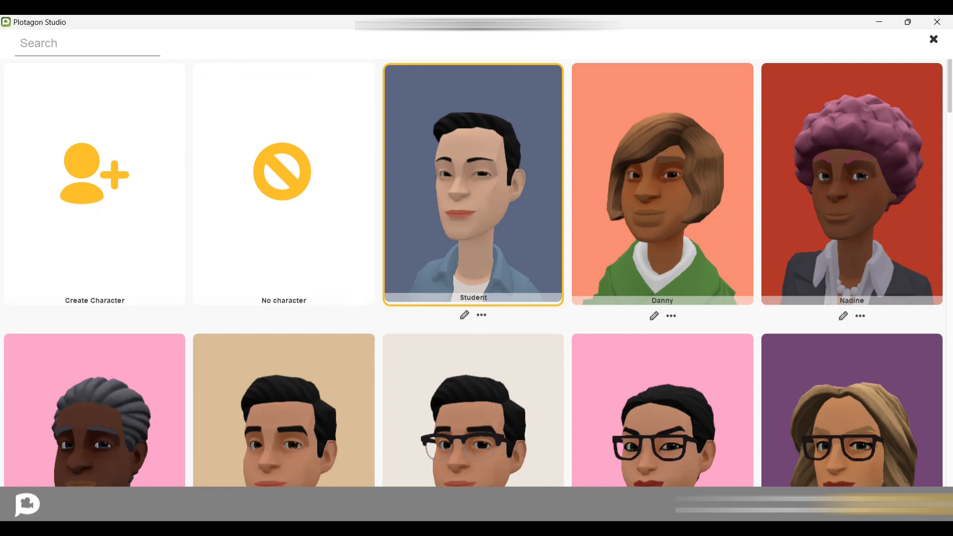
click(473, 183)
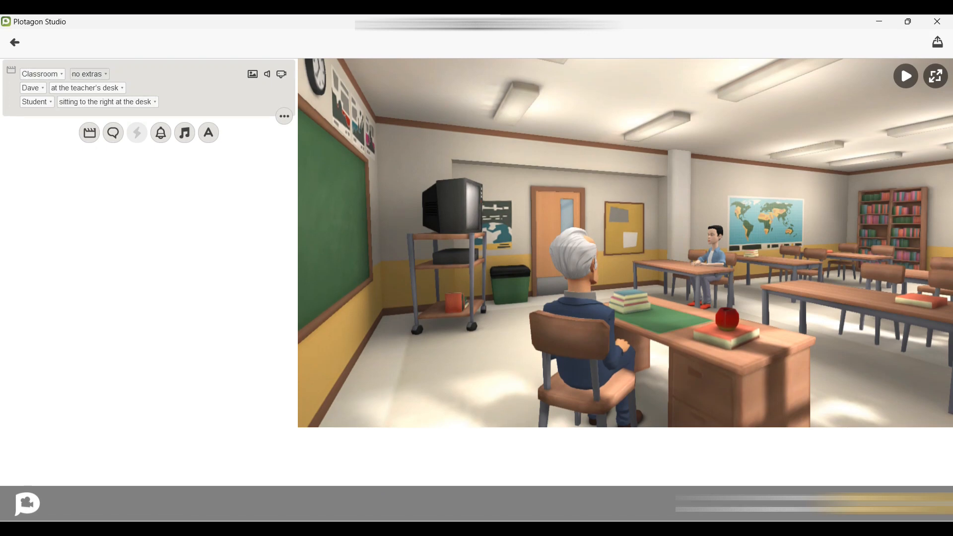
Step: Set the classroom scene to include extras that are Non attentive
click(90, 74)
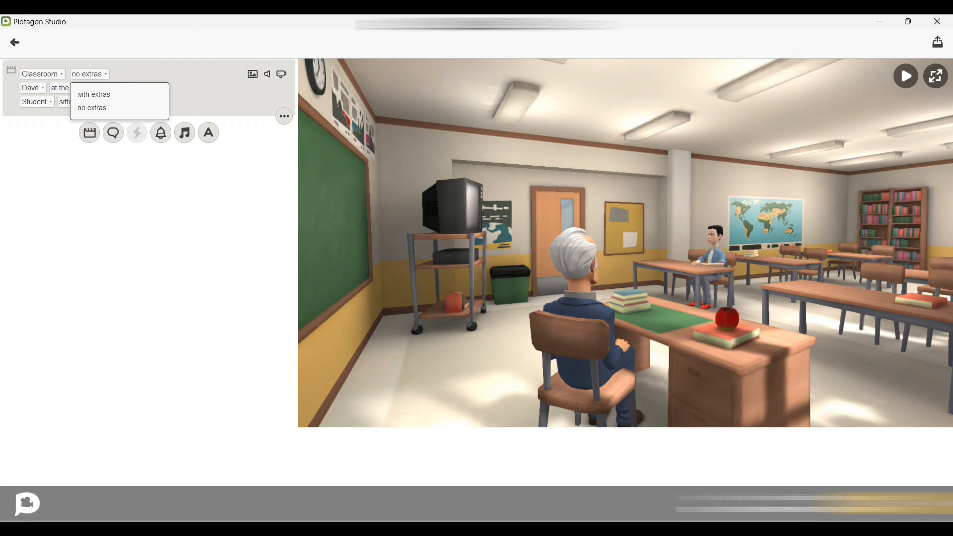
key(Escape)
key(space)
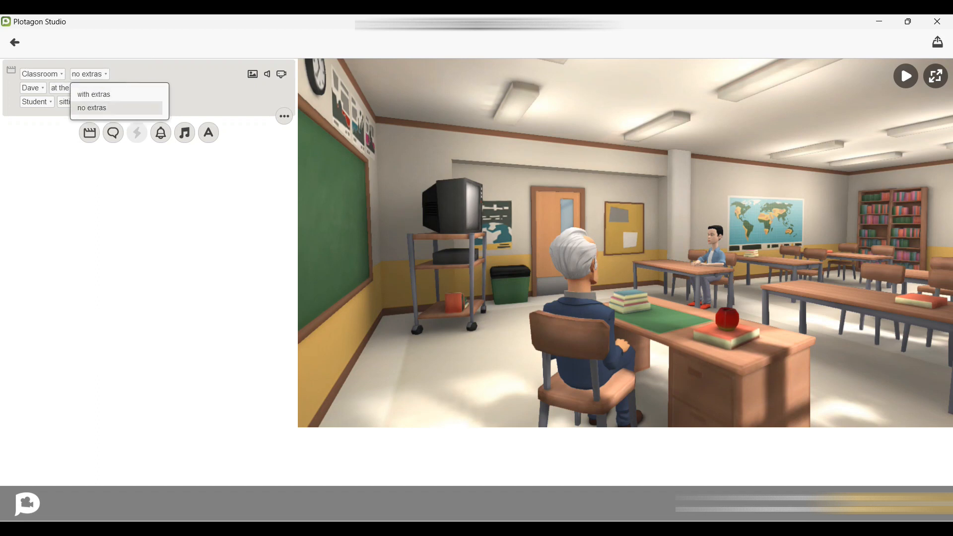
key(Escape)
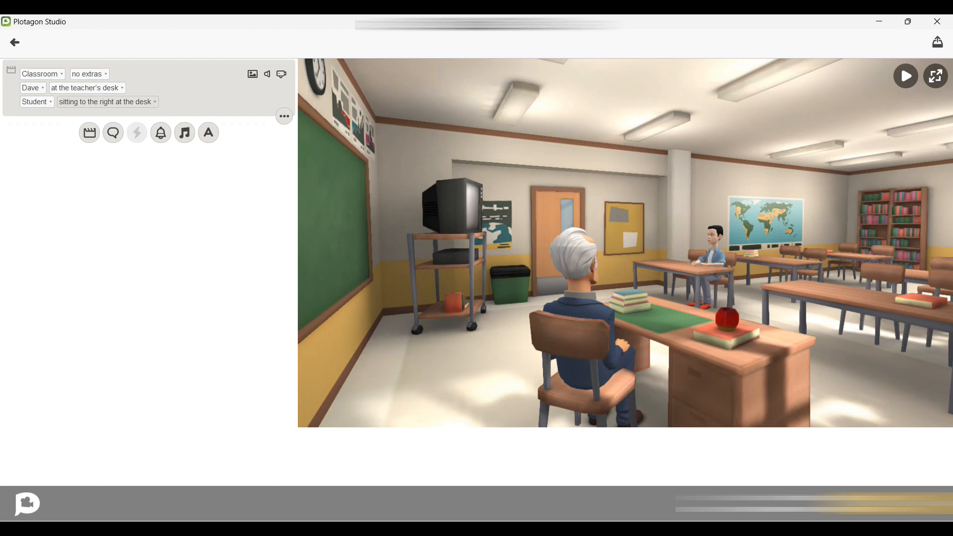
key(Down)
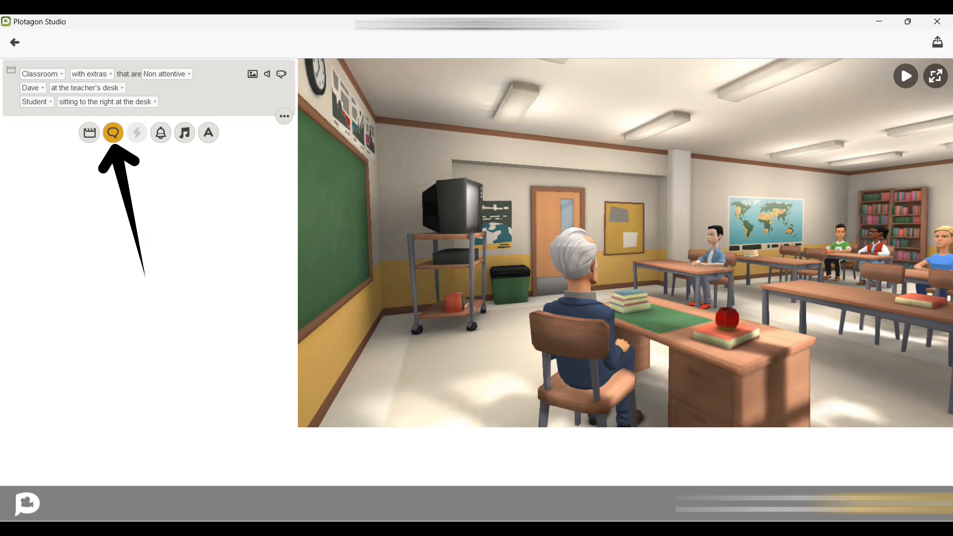
Step: Add a dialogue block below the scene settings and assign it to Dave
click(113, 132)
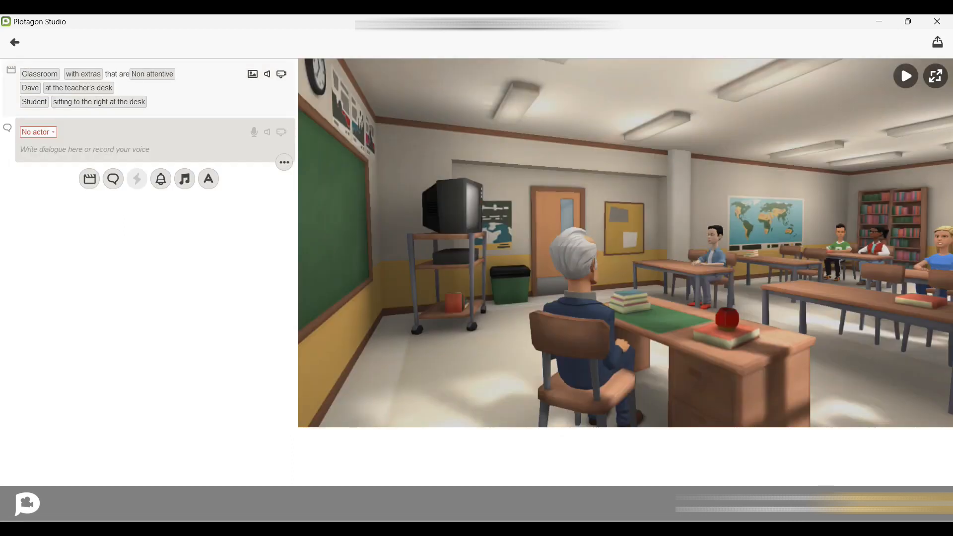
click(38, 132)
click(36, 153)
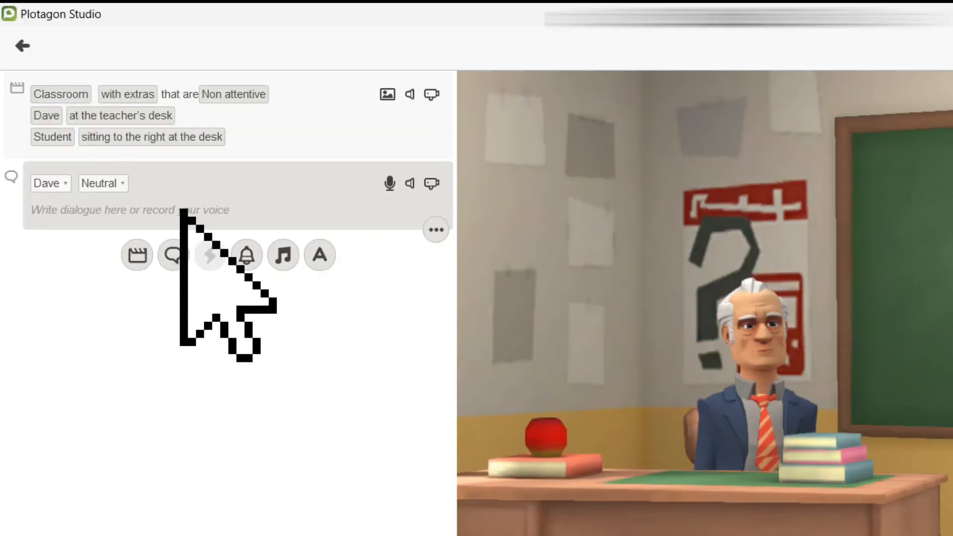
click(118, 152)
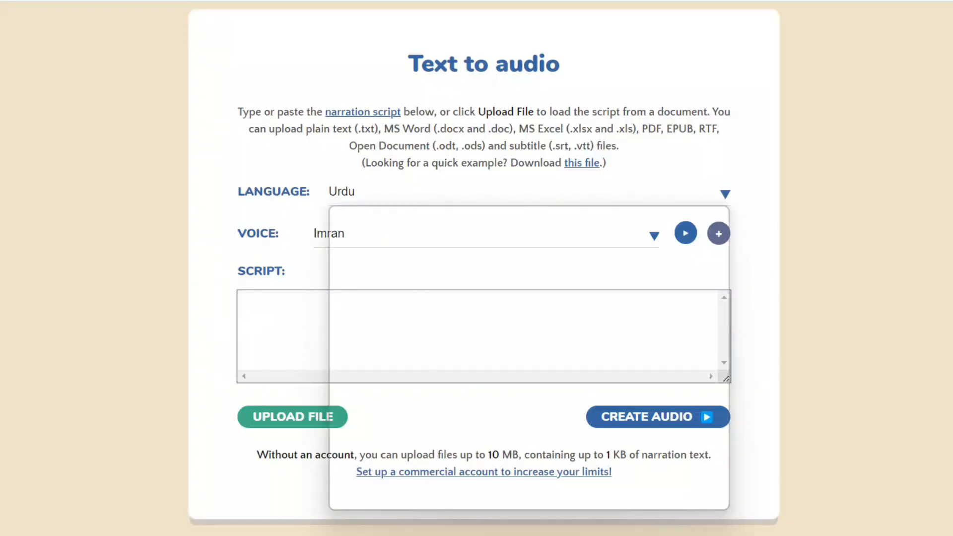
Step: In Narakeet, enter the Urdu question about 500 and 200 rupees as the script for the Imran voice, create the audio and download it
text(سوچ کر بتاؤ کہ اگر میں تمہارے والد کو 500 روپے دوں جبکہ انہیں 200 کی ضرورت ہو، تو وہ مجھے کتنے روپے واپس دینگے)
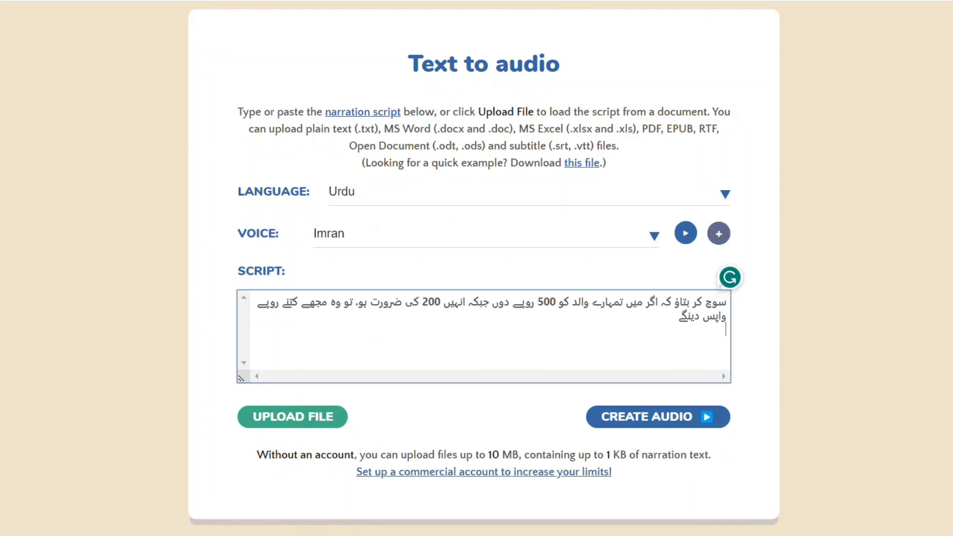
click(657, 416)
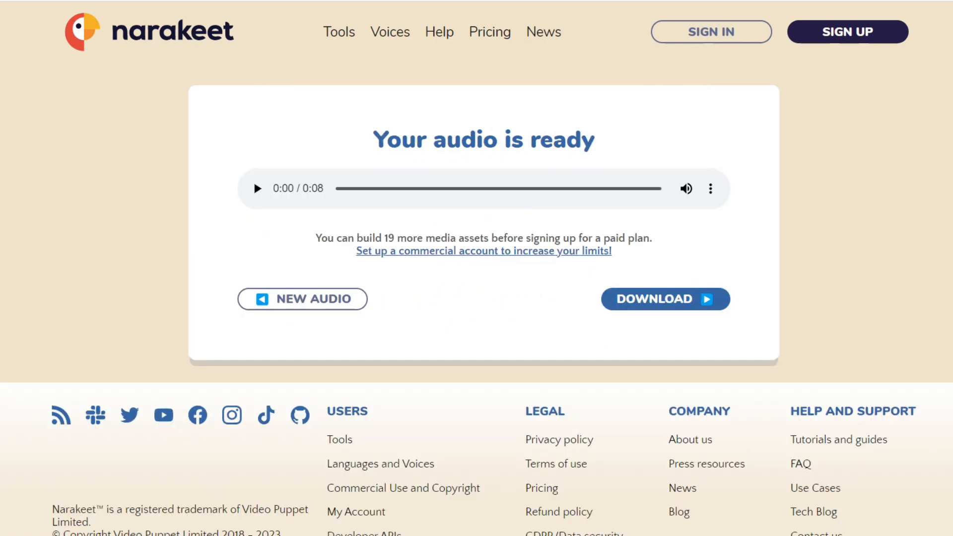
click(654, 299)
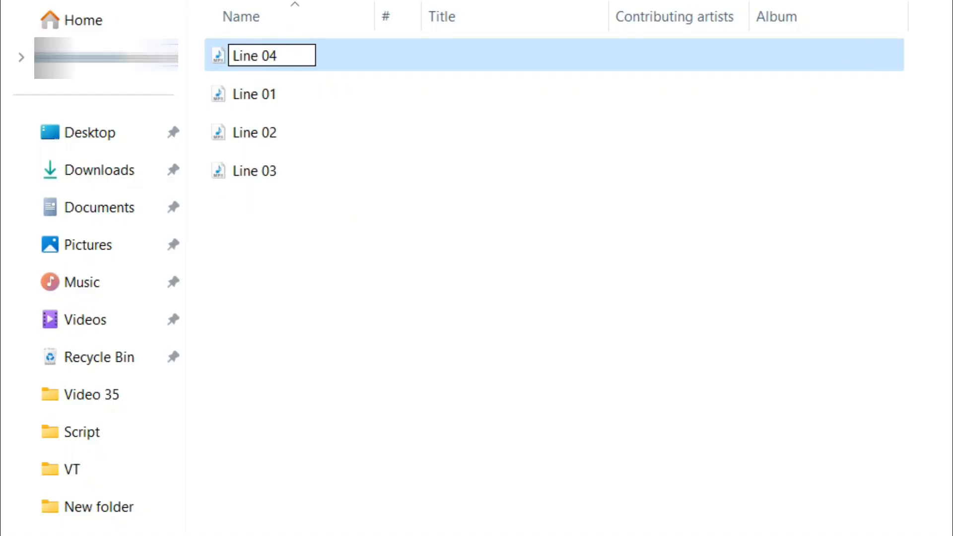
Step: Rename the newly downloaded dialogue audio file as Line 04
key(Return)
key(Escape)
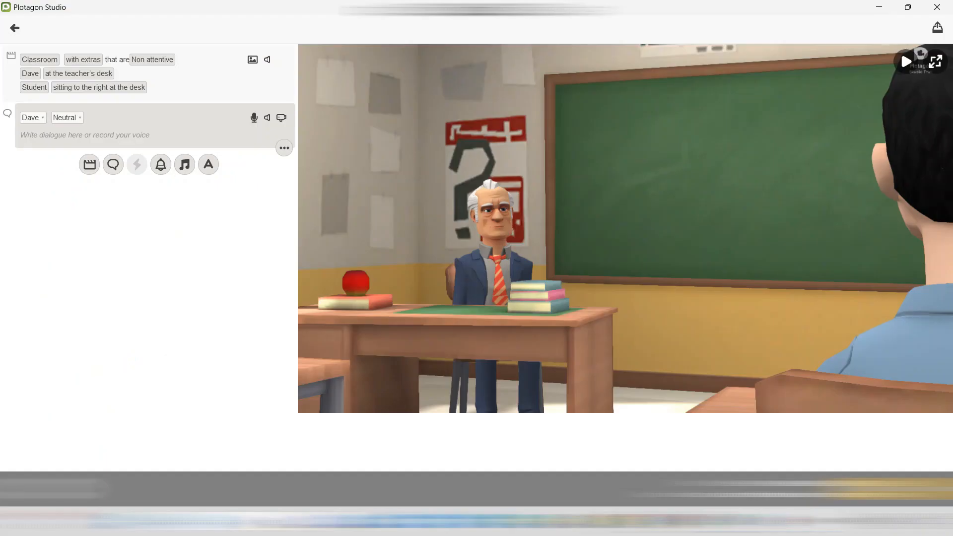
Step: Add a camera setting to Dave's dialogue, try the wide shot, and return it to in dialogue mode
click(33, 118)
click(33, 117)
click(281, 118)
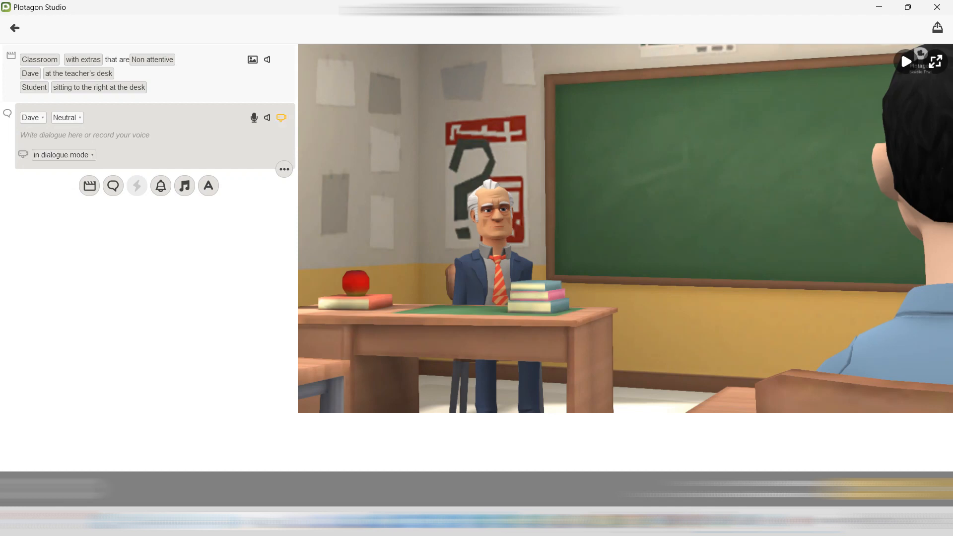
click(64, 155)
click(62, 242)
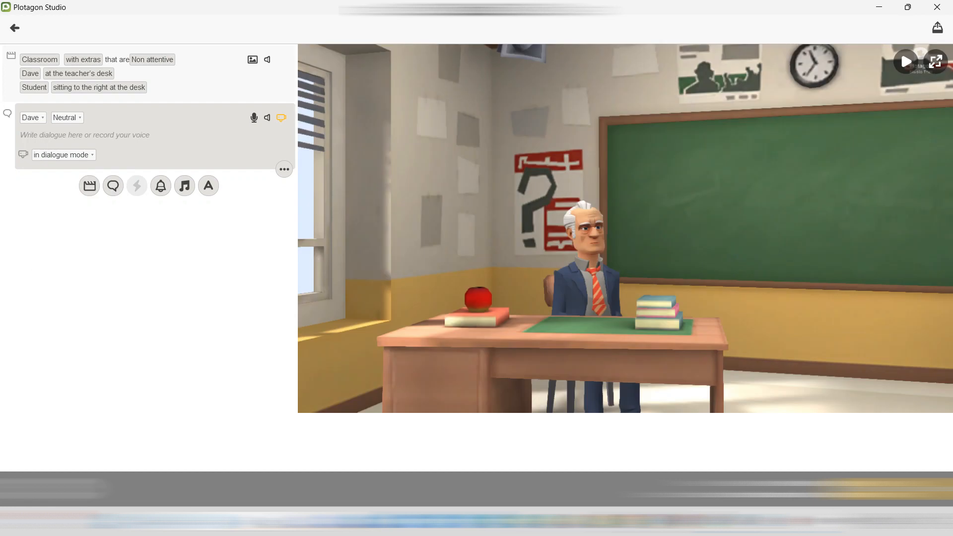
click(52, 155)
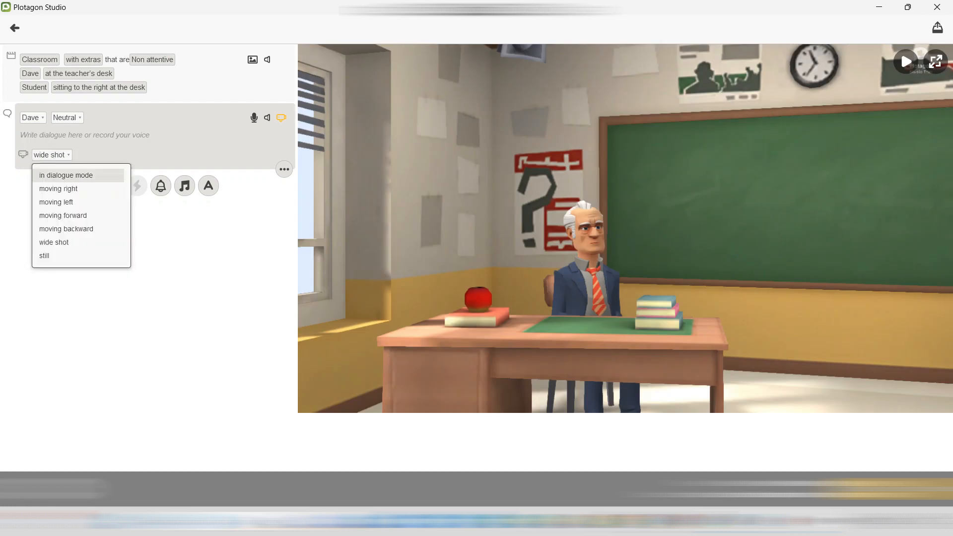
click(62, 175)
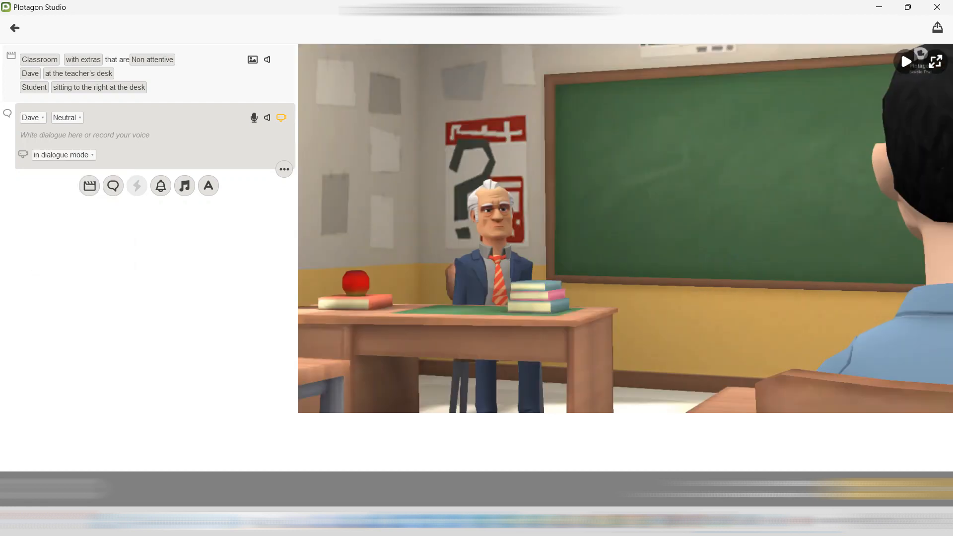
Step: Browse the expressions available for Dave's dialogue and choose Neutral
click(67, 118)
scroll(89, 238, down, 3)
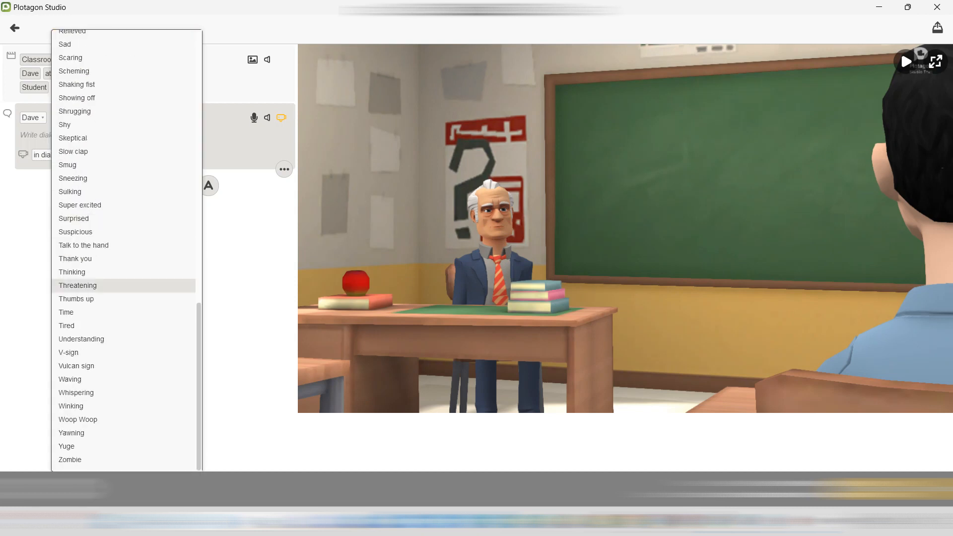
scroll(90, 382, up, 2)
scroll(89, 385, up, 5)
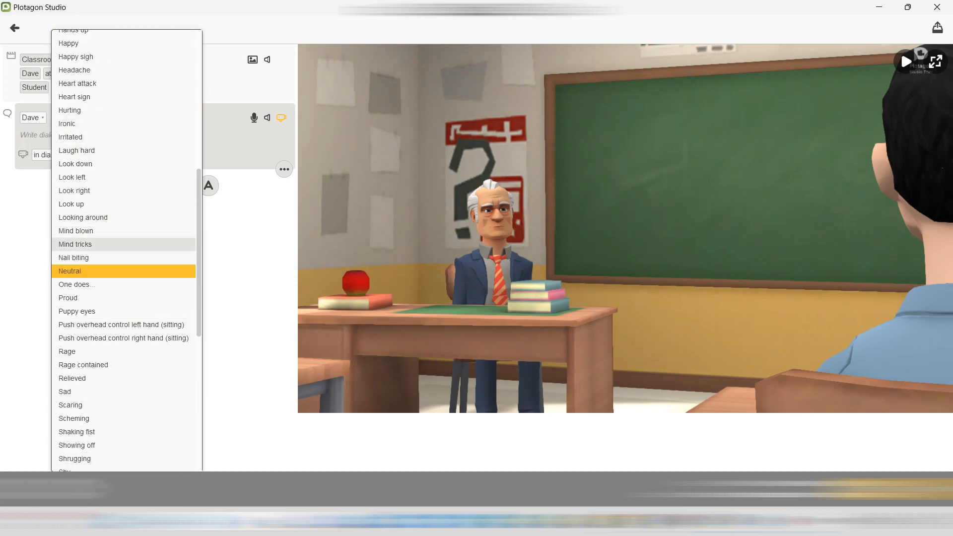
click(67, 270)
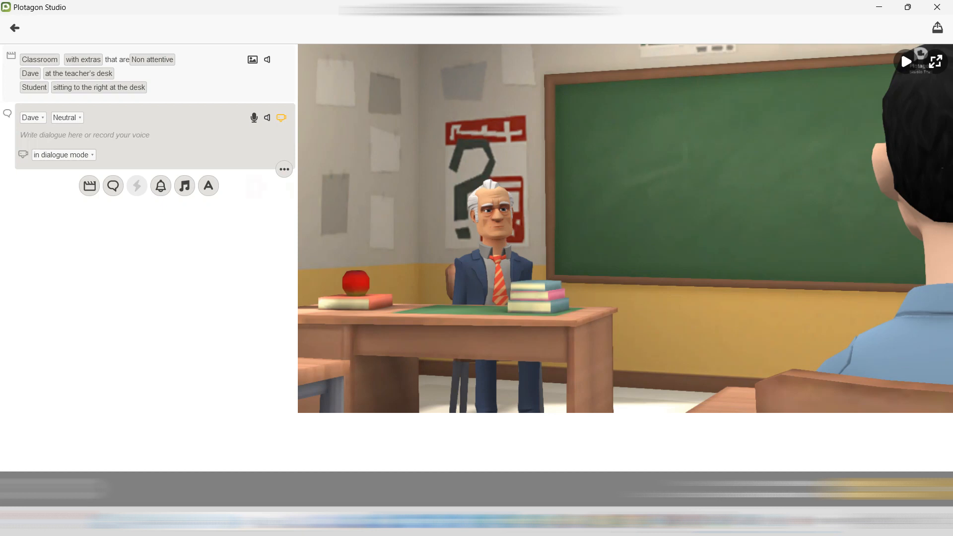
Step: Import the audio file Line 01 as the voice of Dave's dialogue
click(254, 117)
click(254, 219)
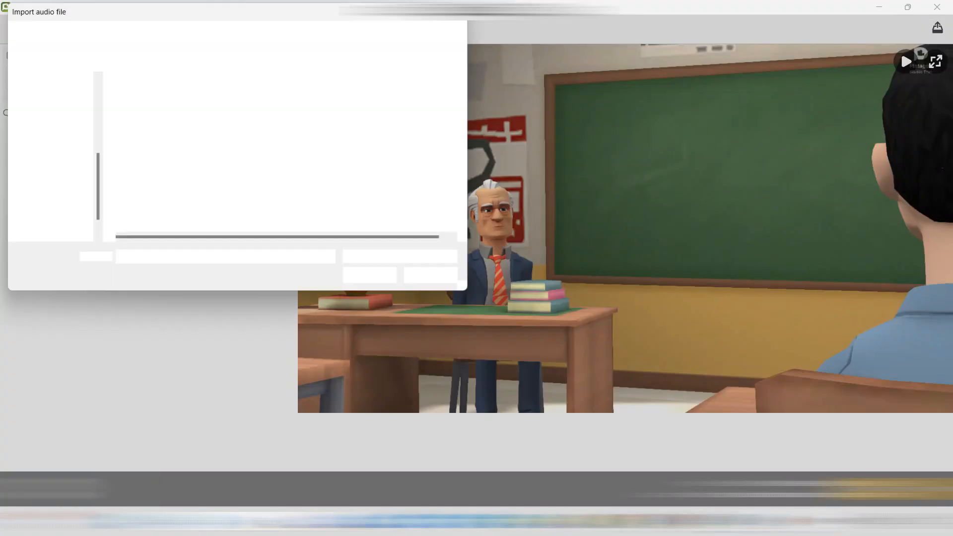
double_click(139, 99)
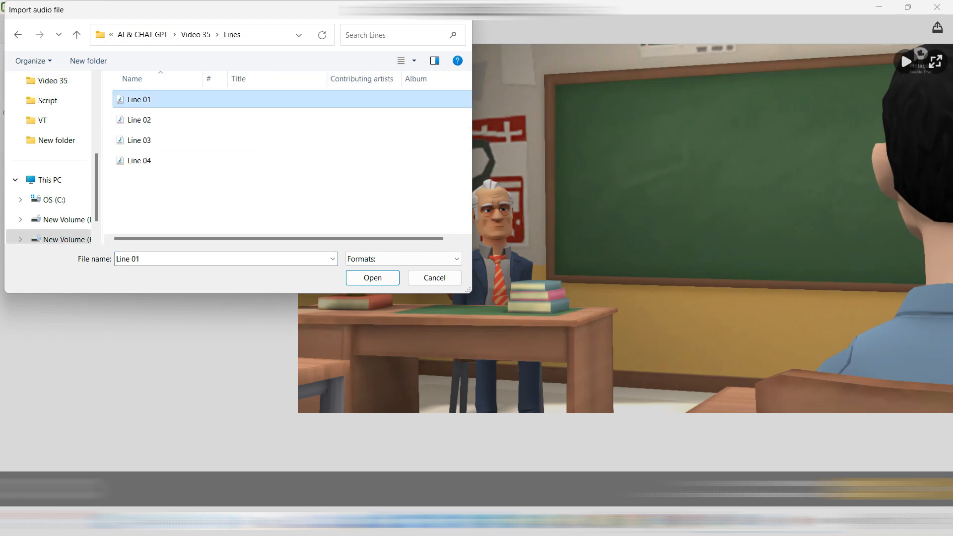
click(297, 187)
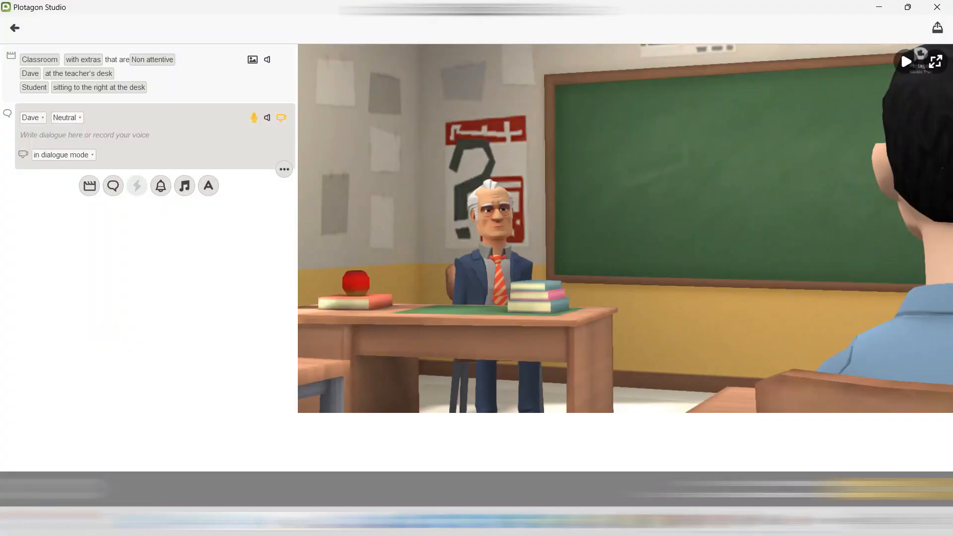
Step: Add a second dialogue block for Student and import Line 02 as its voice audio
click(113, 186)
click(38, 185)
click(38, 185)
click(40, 219)
click(253, 185)
click(237, 287)
double_click(137, 119)
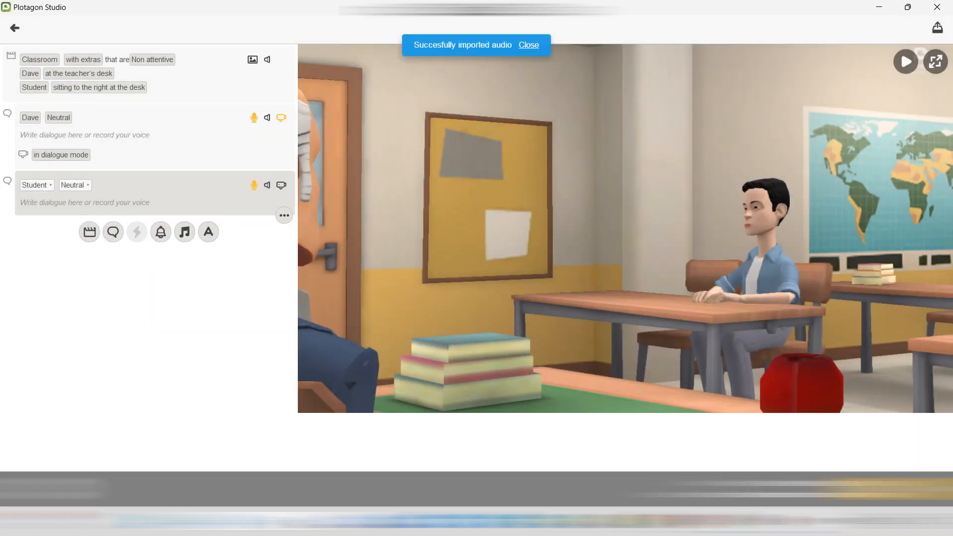
Step: Add a third dialogue block for Dave and import Line 03 as its voice audio
click(113, 232)
click(35, 231)
click(37, 251)
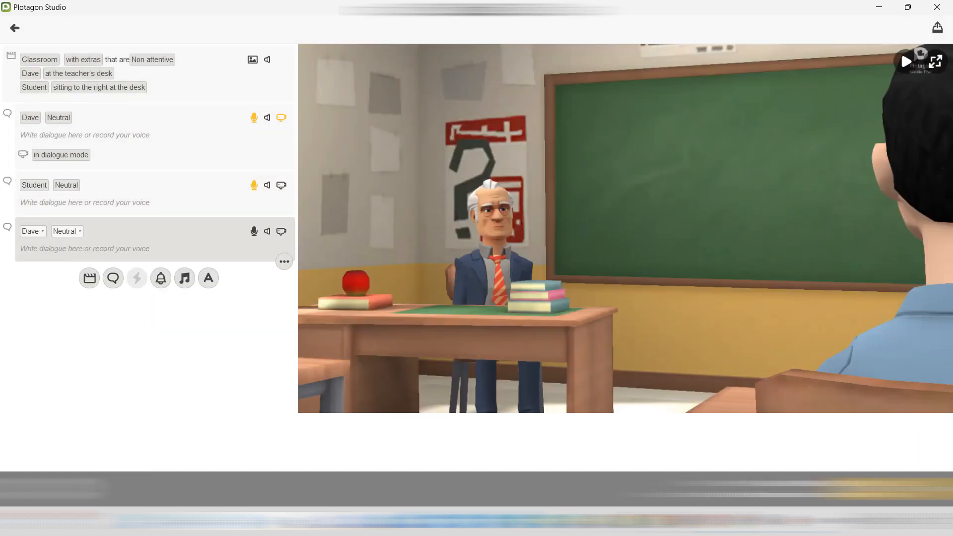
click(253, 231)
click(243, 333)
double_click(139, 140)
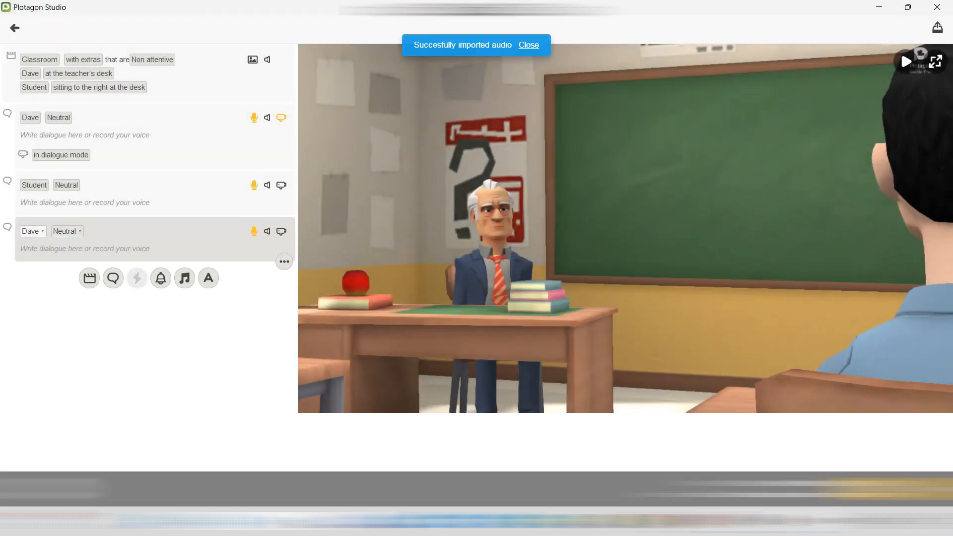
Step: Set Dave's expression in the third dialogue block to Angry
click(64, 230)
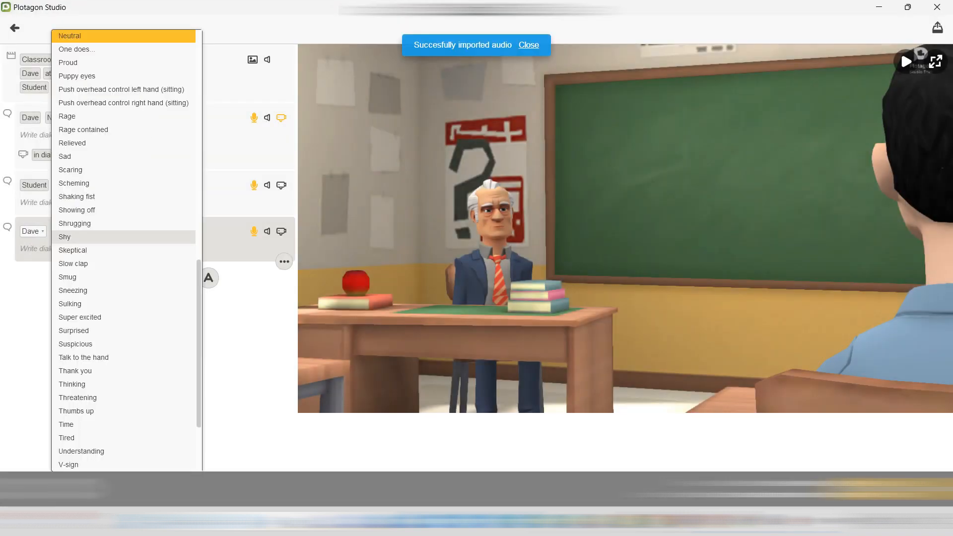
scroll(124, 194, up, 10)
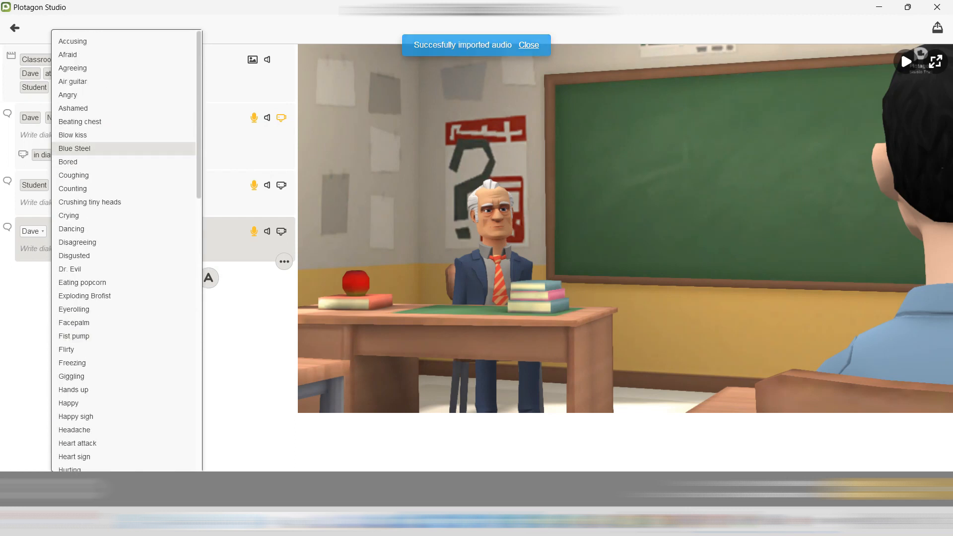
click(124, 89)
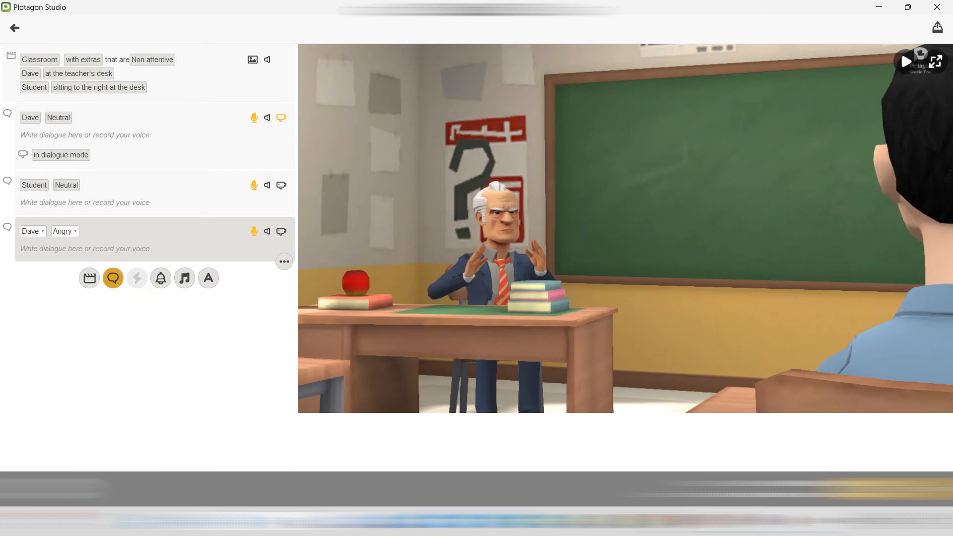
Step: Add a fourth dialogue block for Student and import Line 04 as its voice audio
click(113, 278)
click(39, 277)
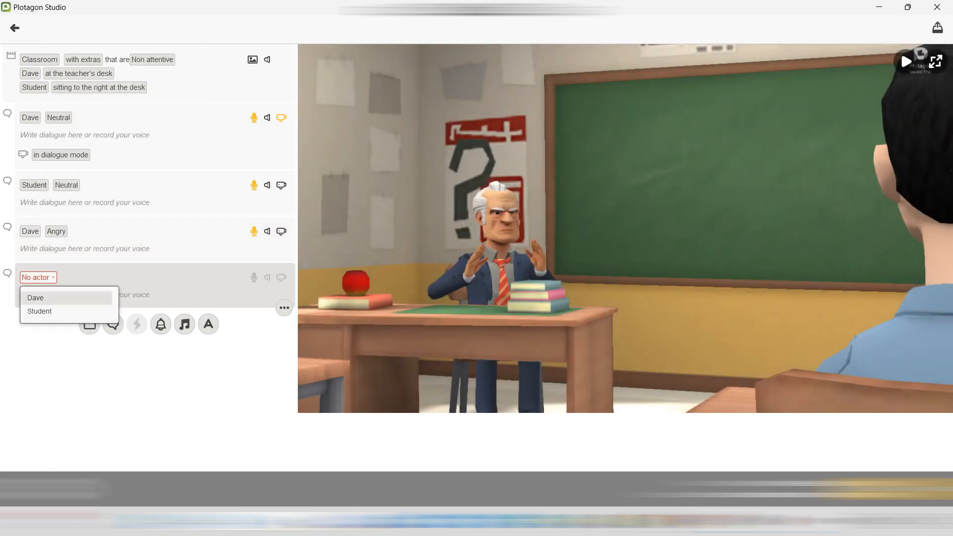
click(35, 312)
click(254, 277)
click(254, 379)
double_click(139, 159)
click(299, 348)
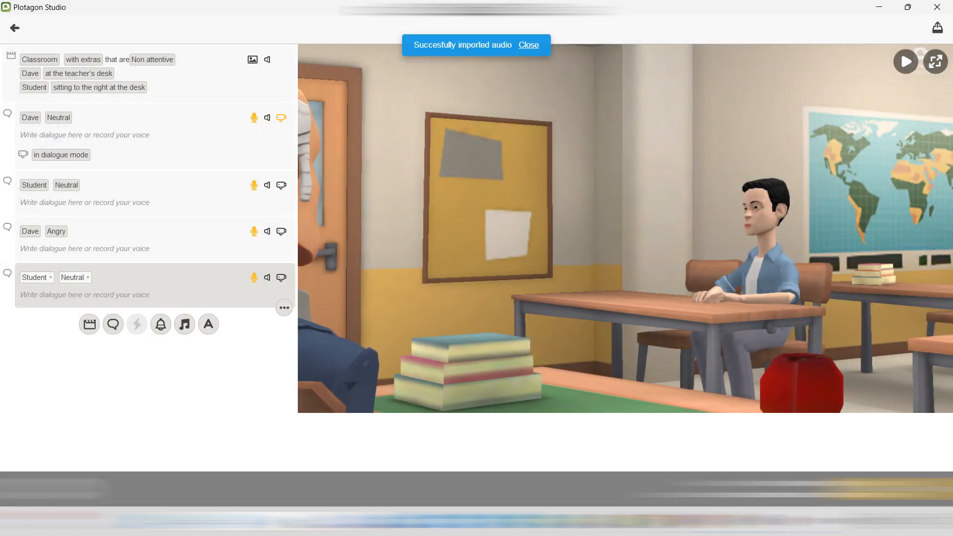
Step: Set Student's expression in the fourth dialogue block to Super excited
click(75, 277)
click(84, 317)
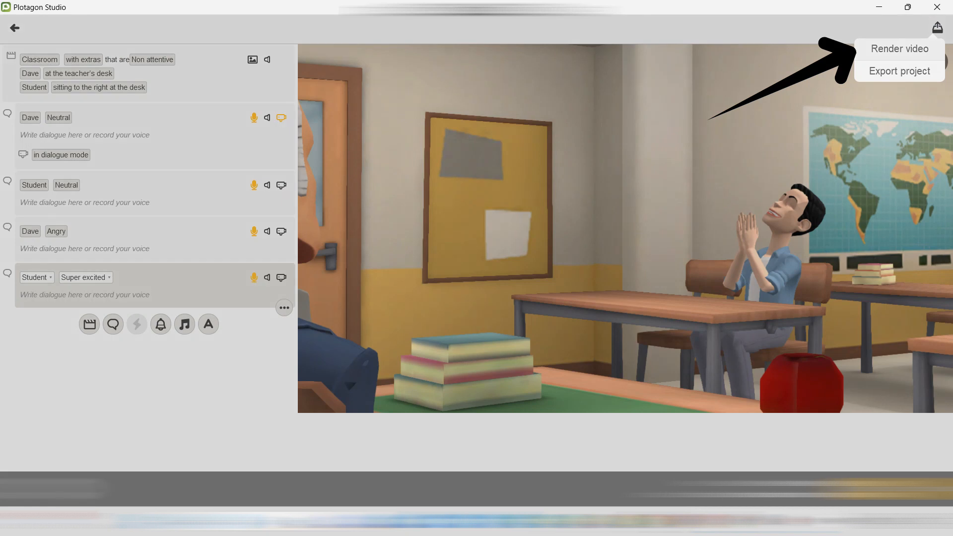
Step: Render the plot as a 1080p video and export it without subtitles
click(899, 49)
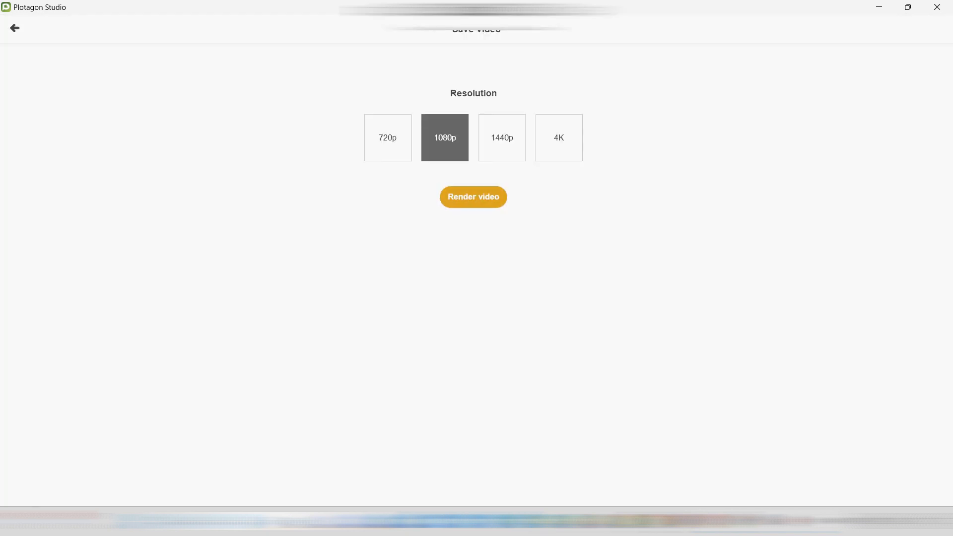
click(473, 197)
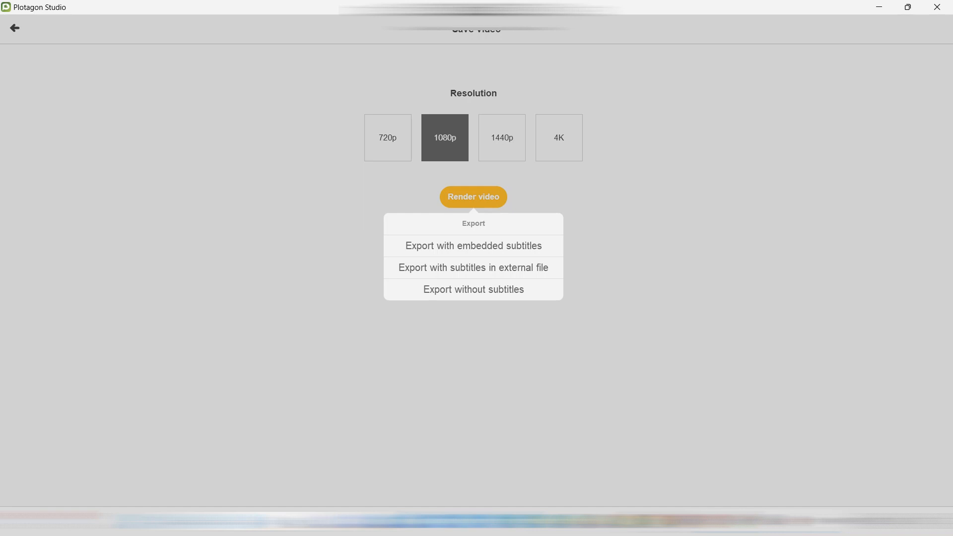
click(474, 289)
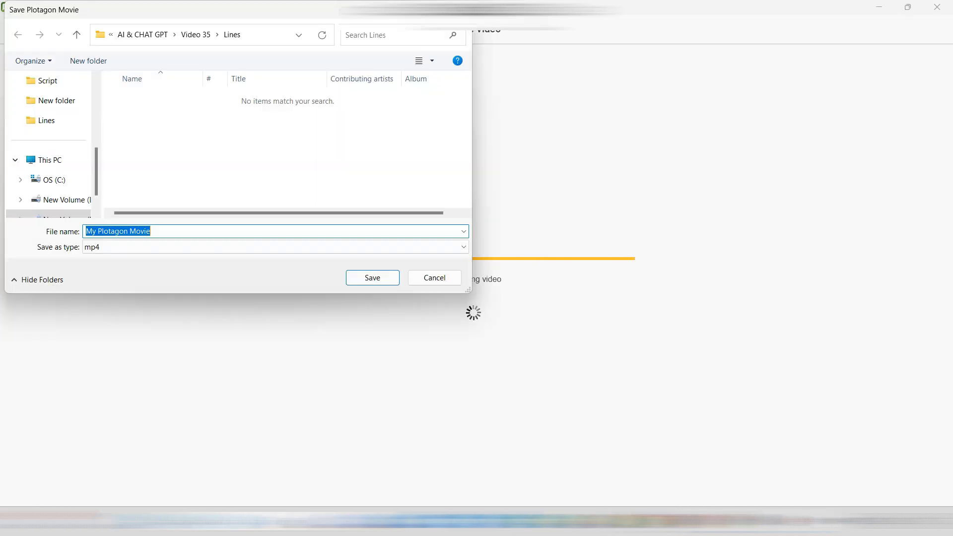
Step: Create a folder named Final Video under AI & CHAT GPT and save the movie there as mp4
click(144, 35)
scroll(144, 157, down, 15)
double_click(142, 156)
click(88, 61)
text(Final Video)
click(373, 277)
click(373, 278)
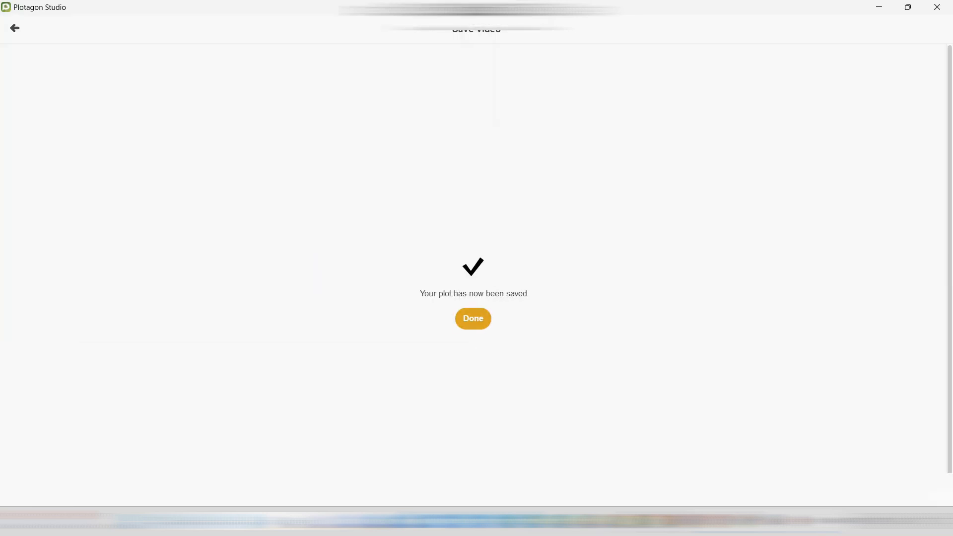